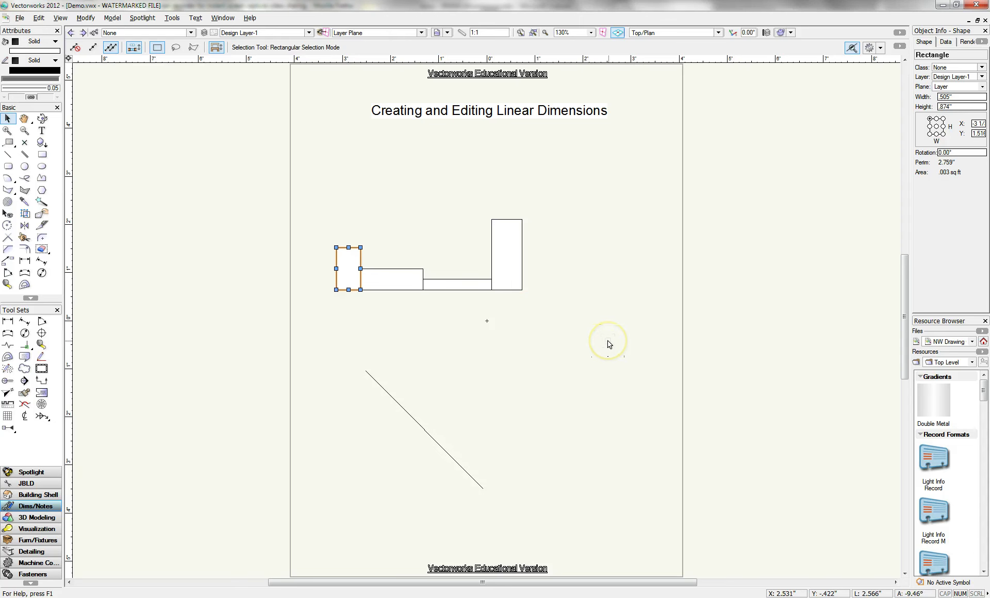
# - Activate the Constrained Linear Dimension tool with nothing selected and choose the Pat's Standard Dimen dimension standard
pyautogui.click(436, 228)
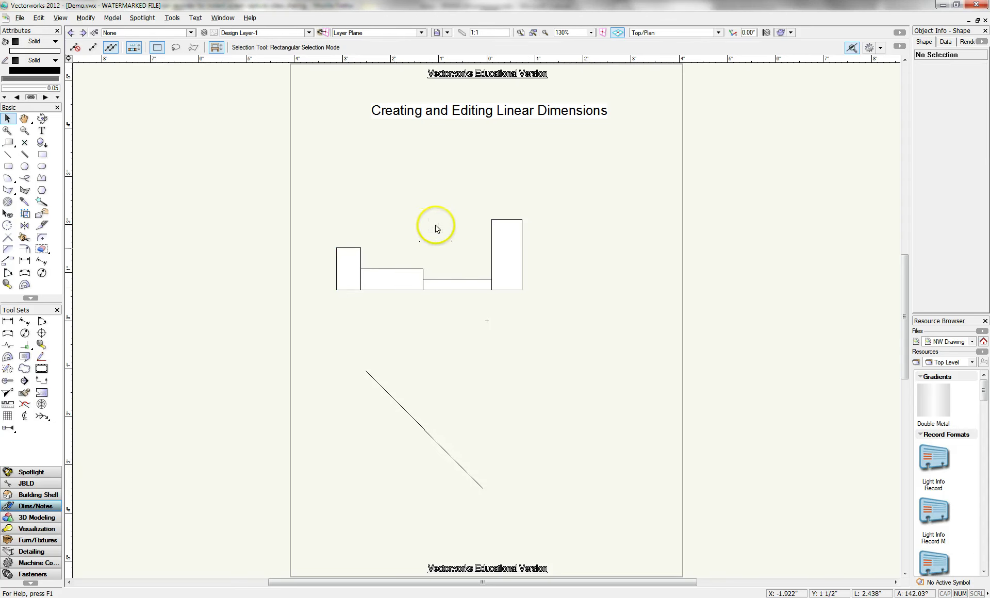
pyautogui.click(40, 261)
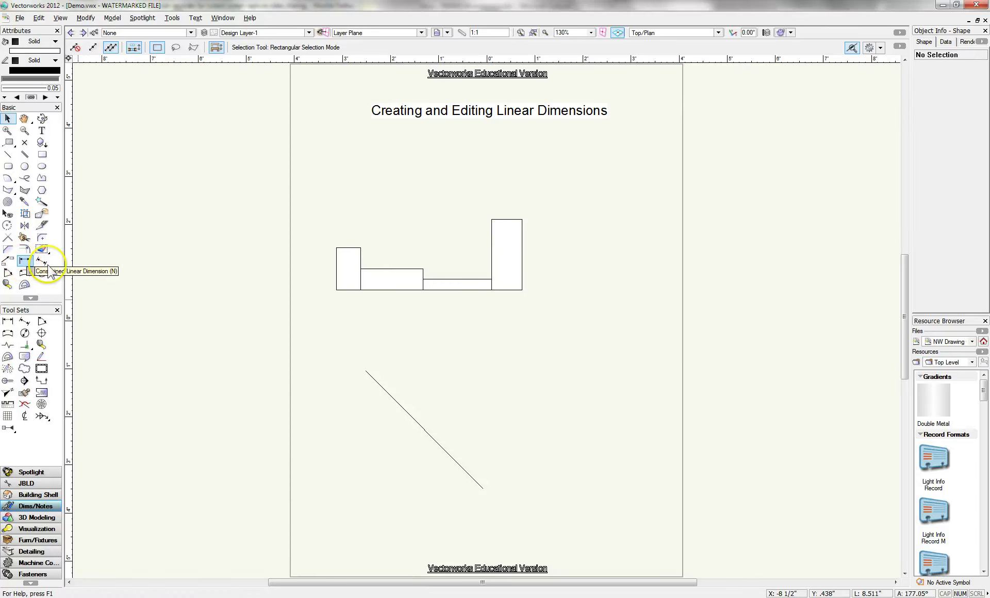
pyautogui.click(25, 262)
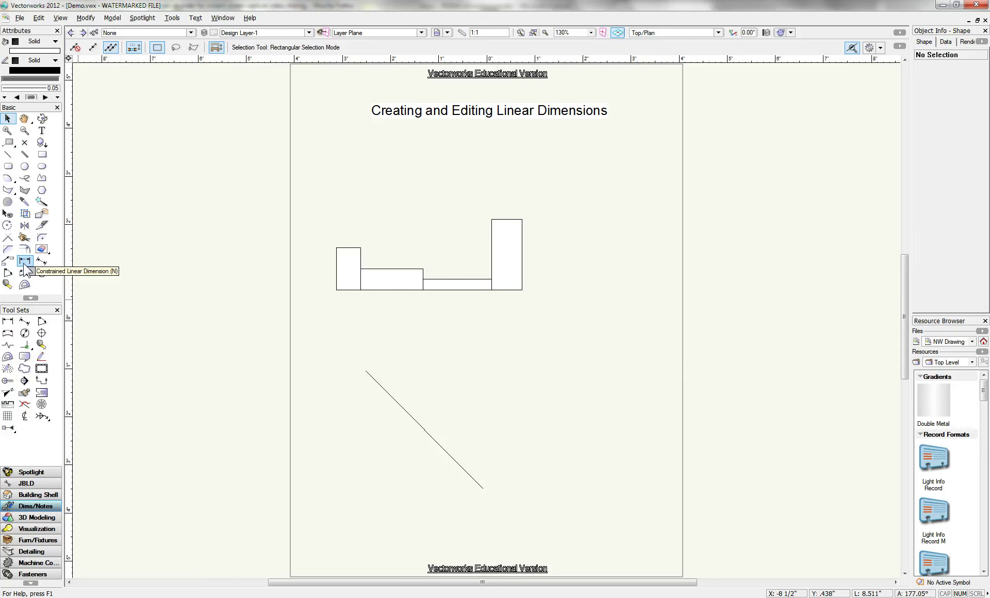
pyautogui.click(25, 262)
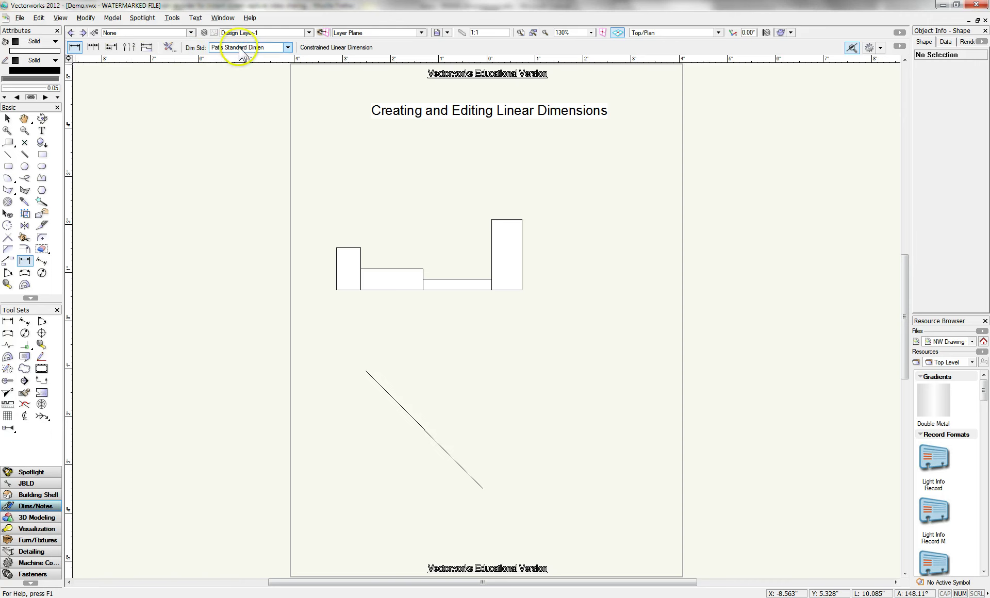
pyautogui.click(288, 48)
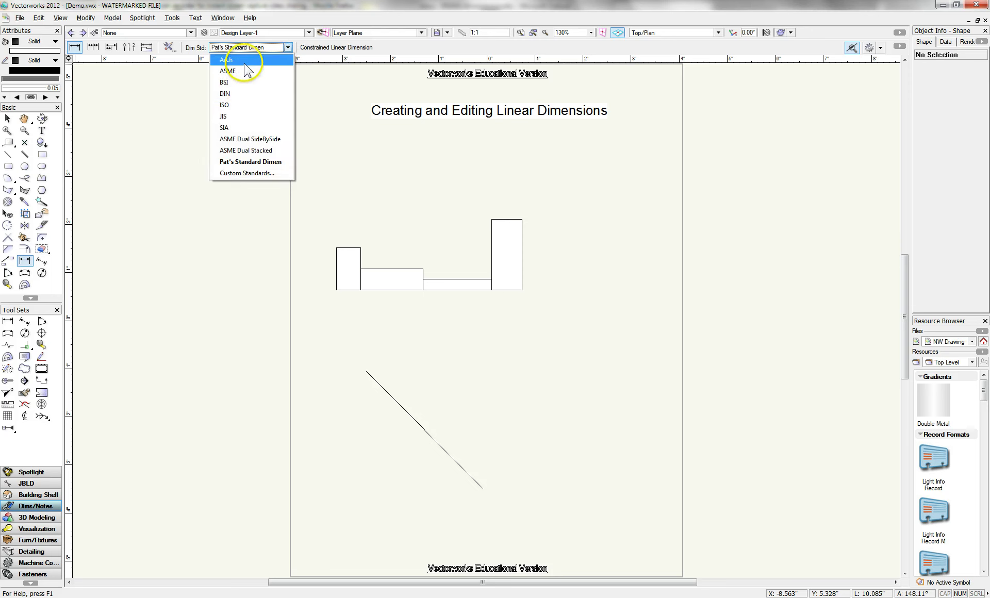
pyautogui.click(252, 162)
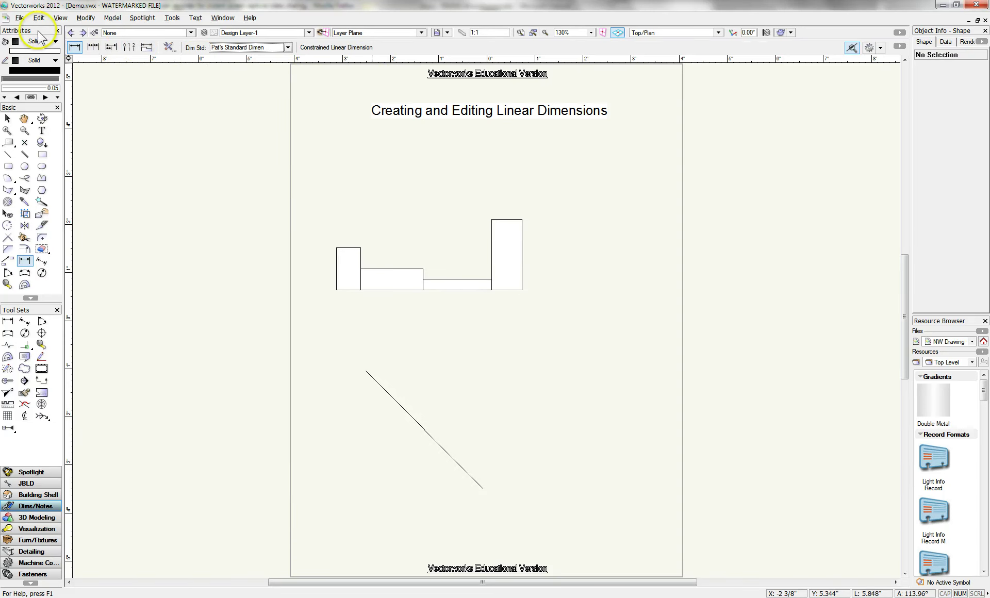
# - Review the dimension association, dimension class and dimension standard settings in the document preferences
pyautogui.click(21, 19)
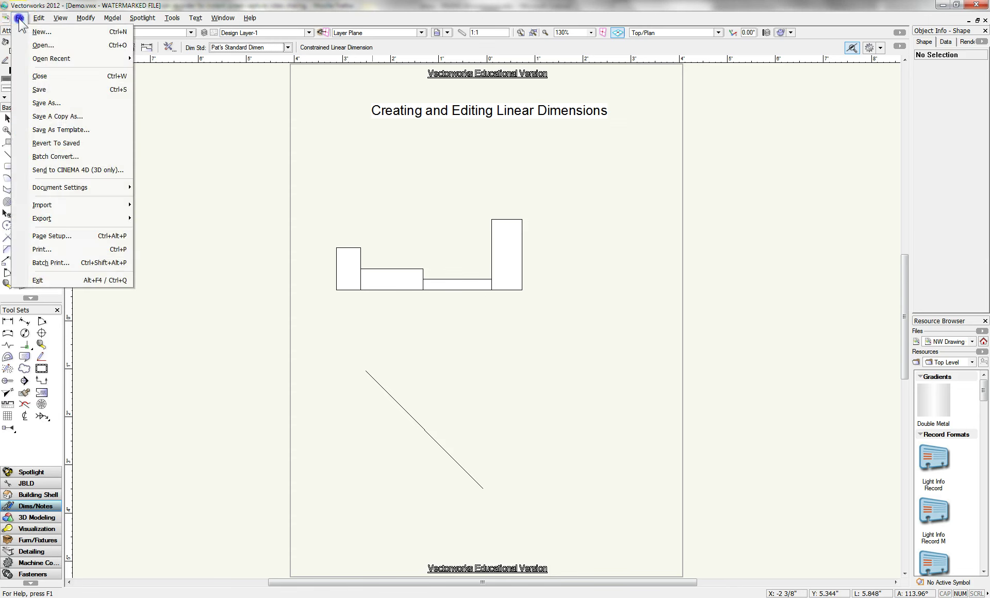
pyautogui.moveTo(77, 187)
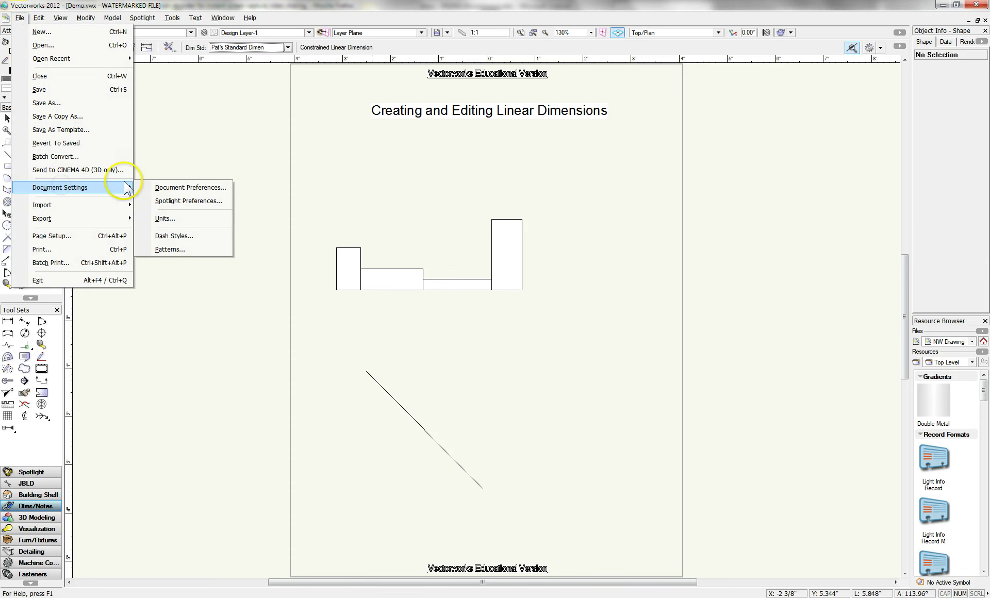
pyautogui.click(171, 189)
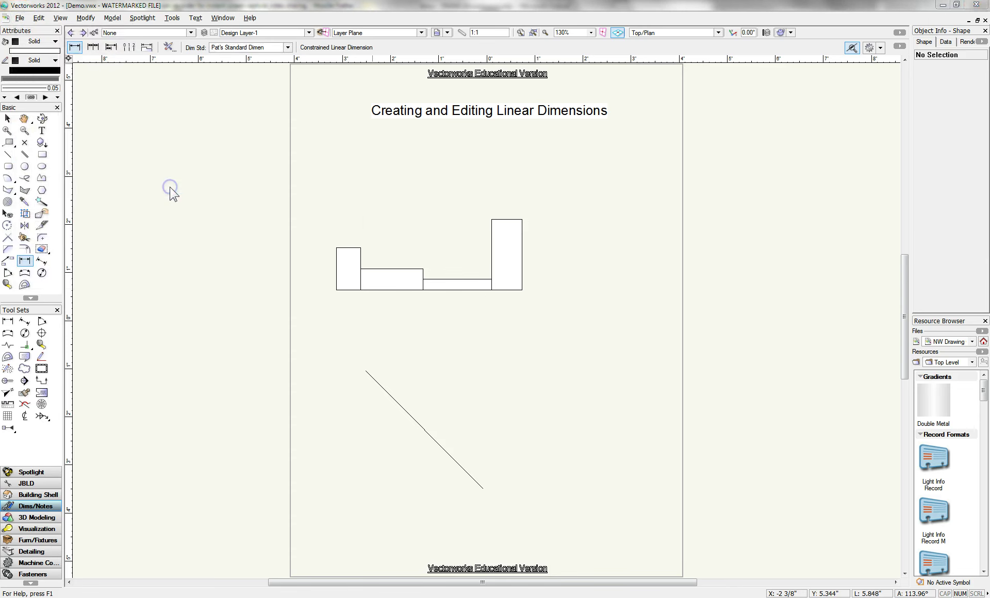
pyautogui.click(418, 235)
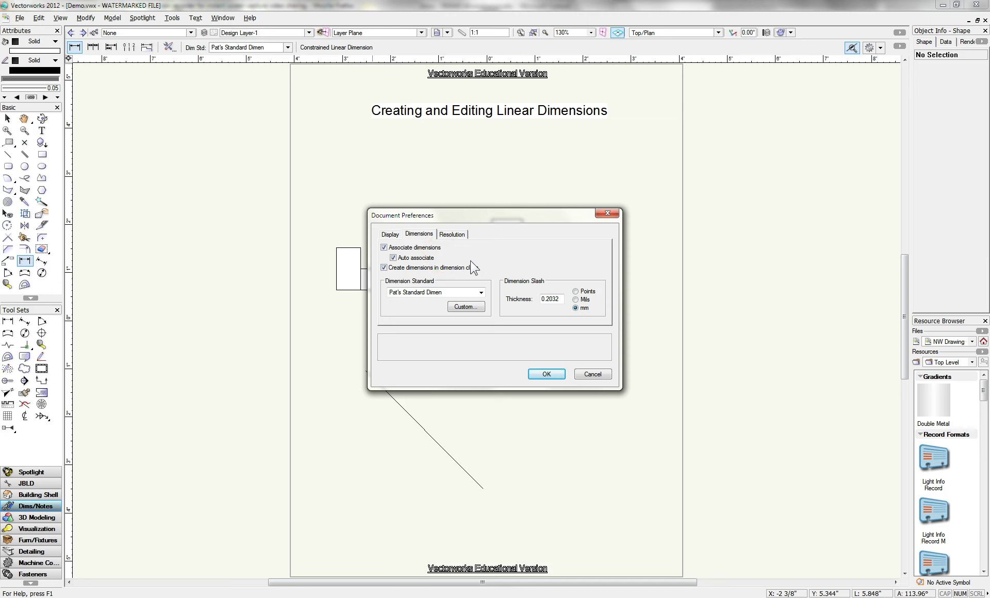
pyautogui.click(480, 243)
pyautogui.moveTo(388, 272)
pyautogui.click(390, 282)
pyautogui.click(546, 374)
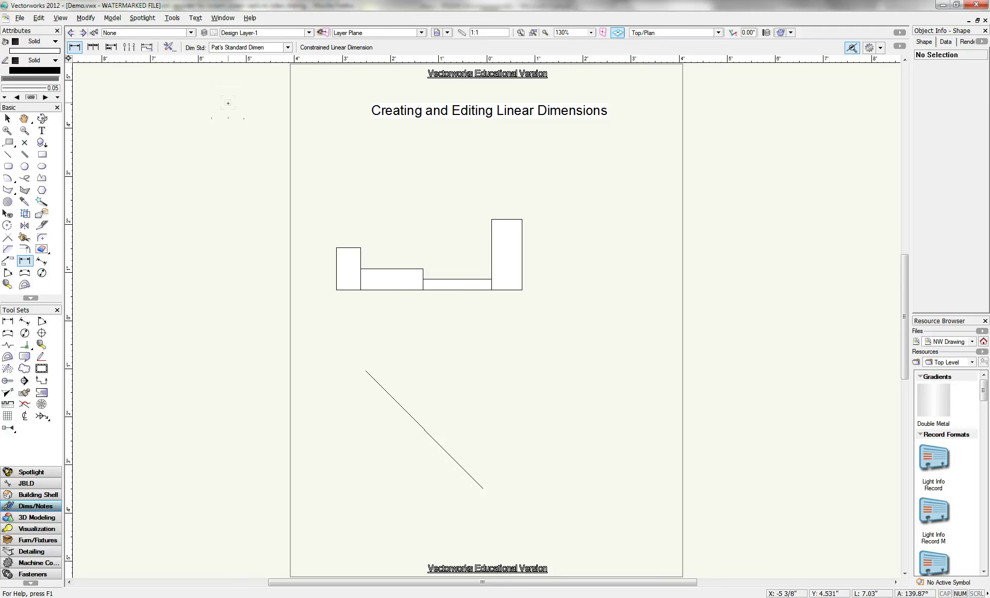
# - Add a constrained linear dimension above the top edge of the tall rectangle, from corner to corner
pyautogui.click(24, 261)
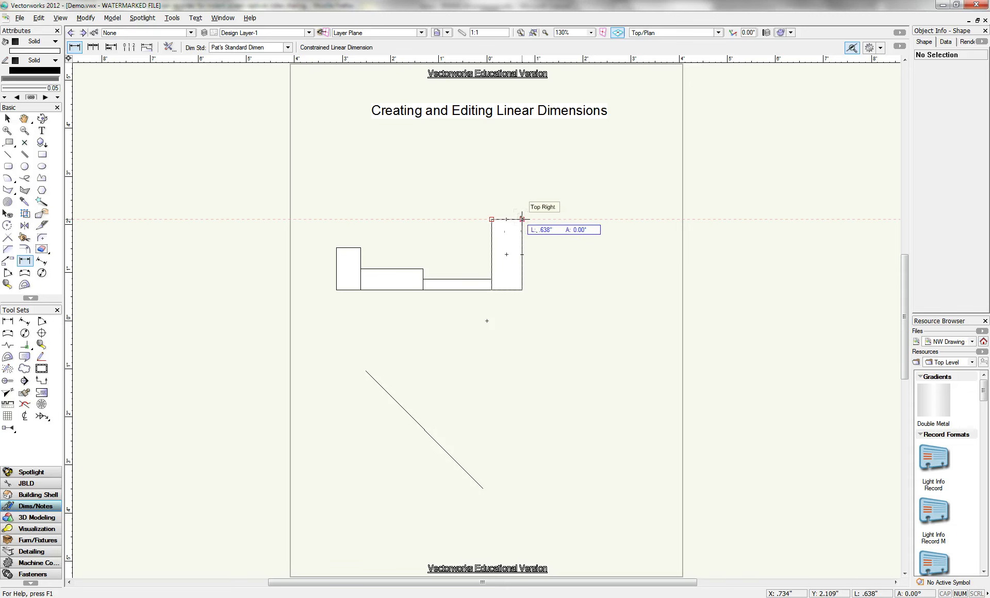
pyautogui.click(522, 219)
pyautogui.moveTo(522, 219); pyautogui.dragTo(508, 194)
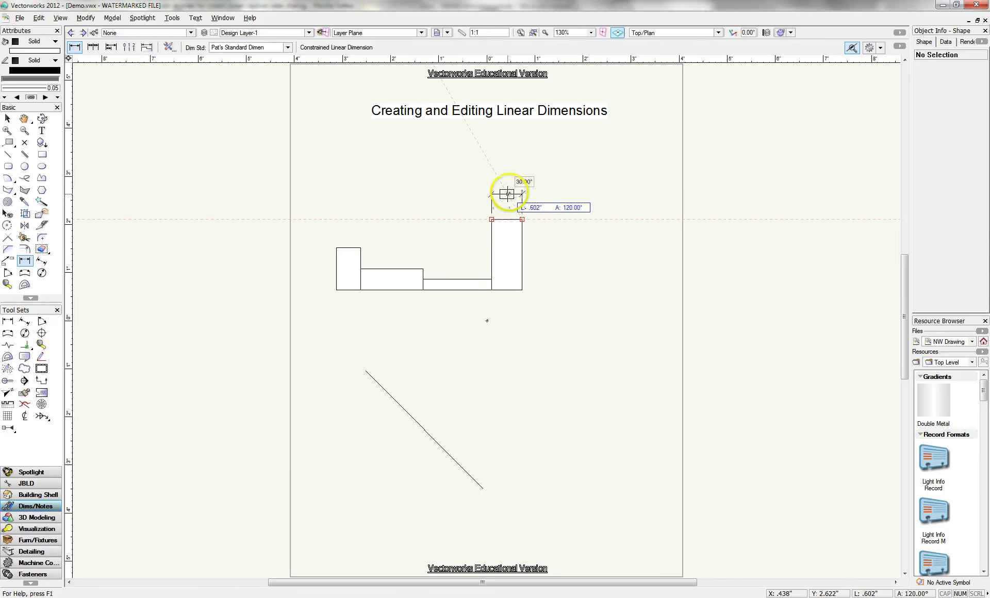
pyautogui.click(507, 193)
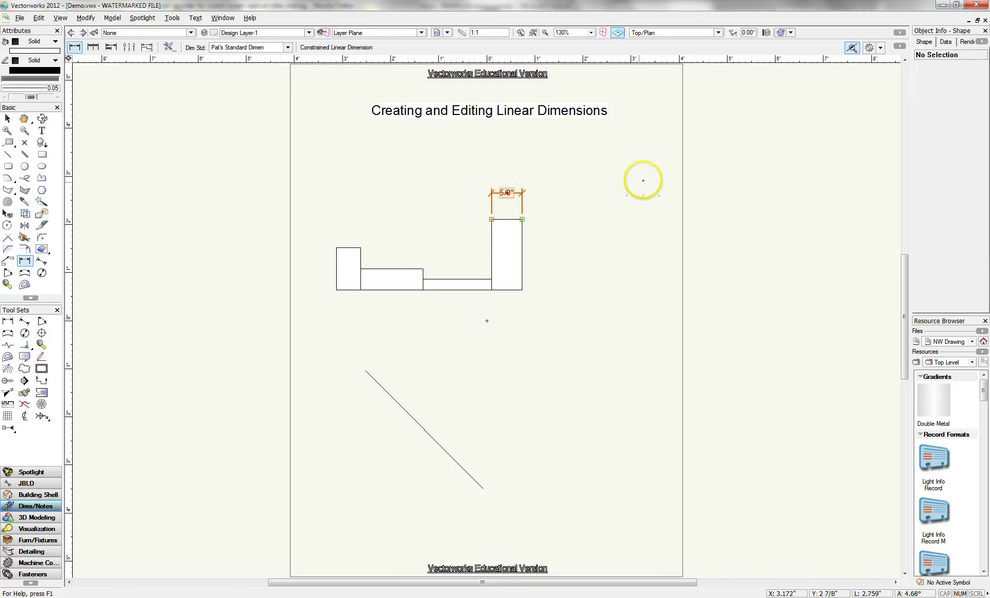
pyautogui.click(7, 118)
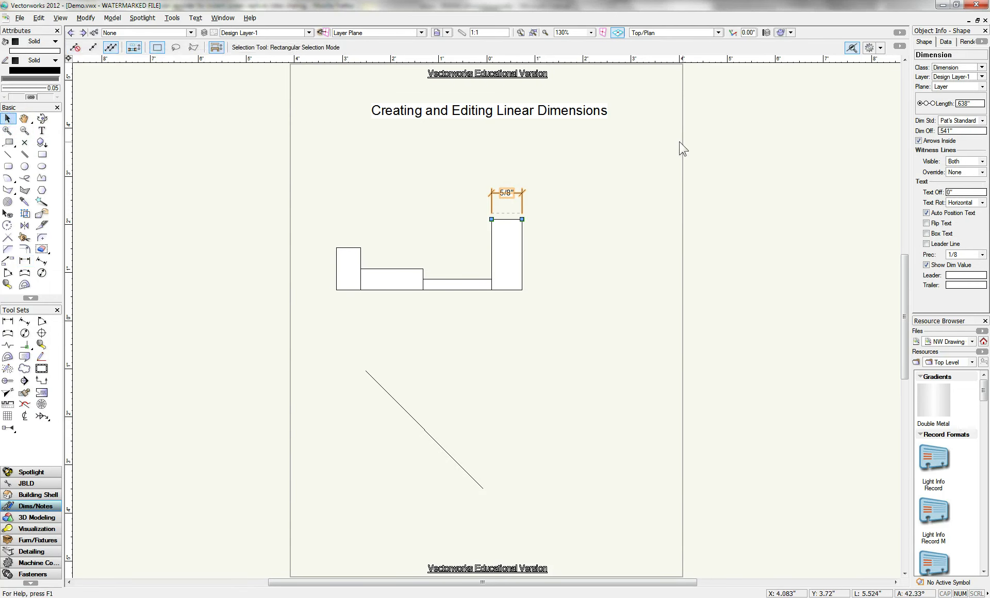
pyautogui.click(628, 149)
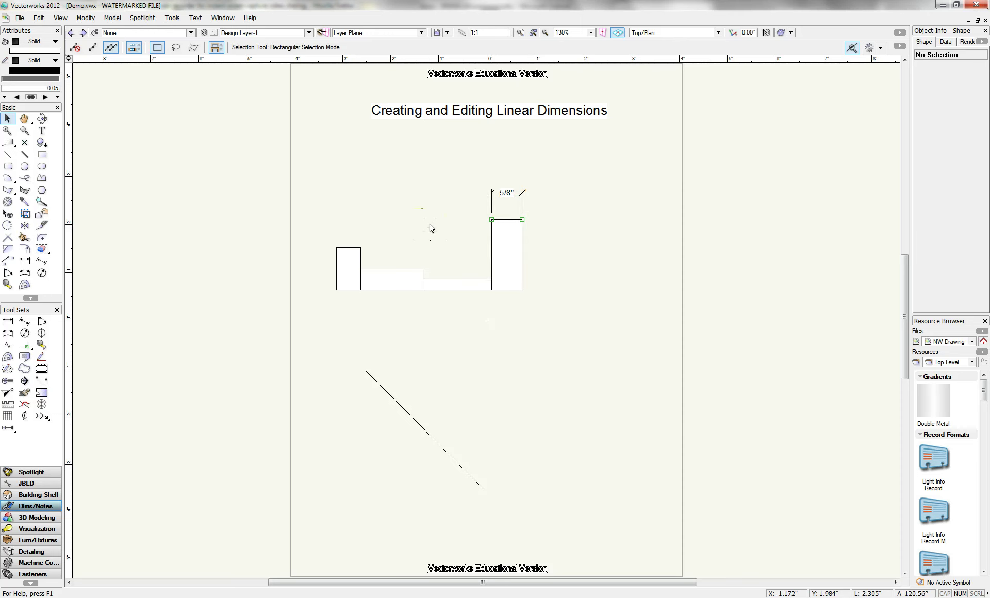
# - Narrow the tall rectangle to .319" by moving its right edge to its centre
pyautogui.click(520, 246)
pyautogui.click(522, 254)
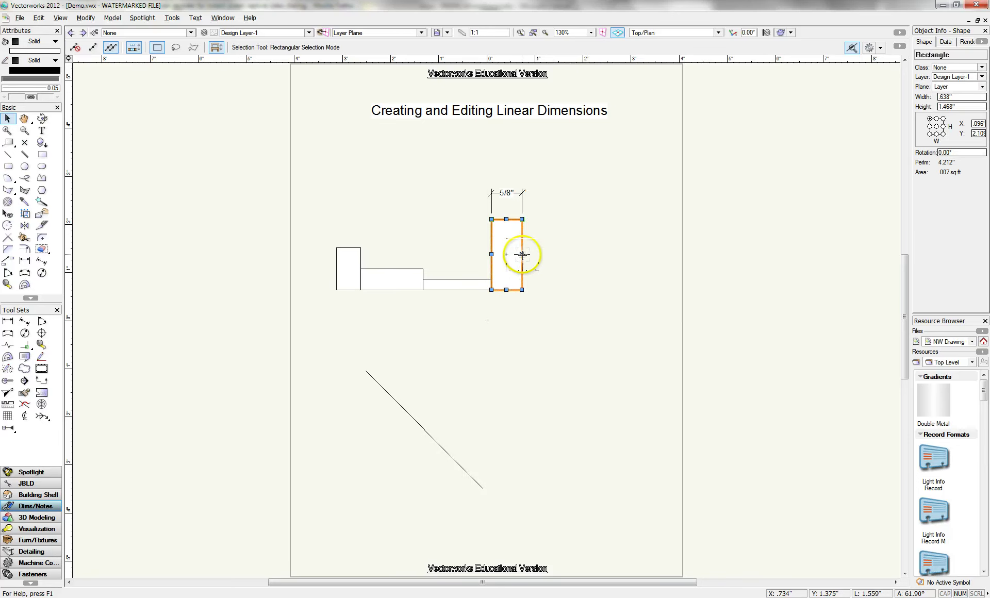
pyautogui.click(506, 254)
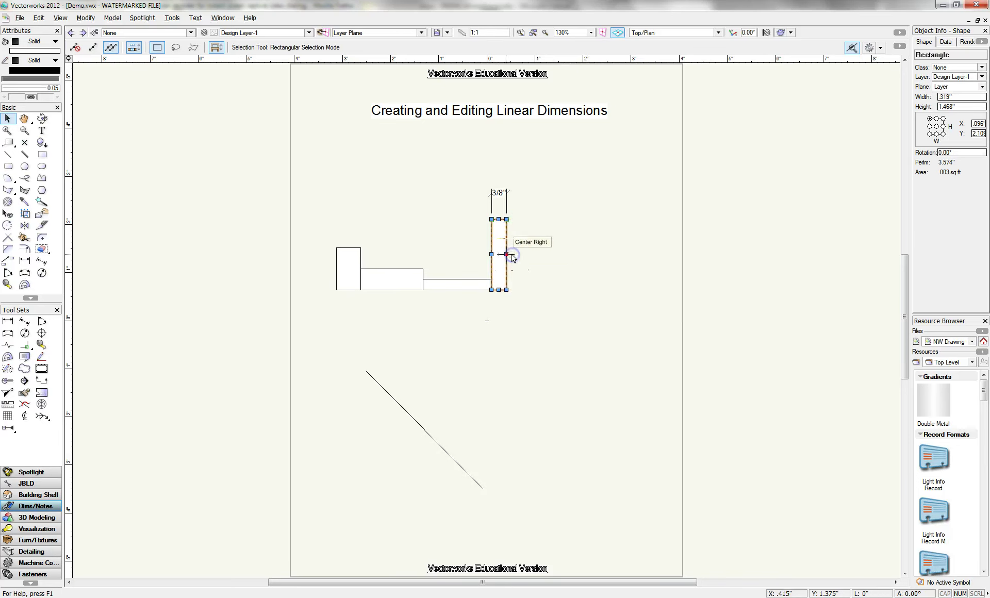
# - Try moving the dimension text to the right, outside the witness lines, and undo the move
pyautogui.click(7, 131)
pyautogui.moveTo(468, 170); pyautogui.dragTo(537, 232)
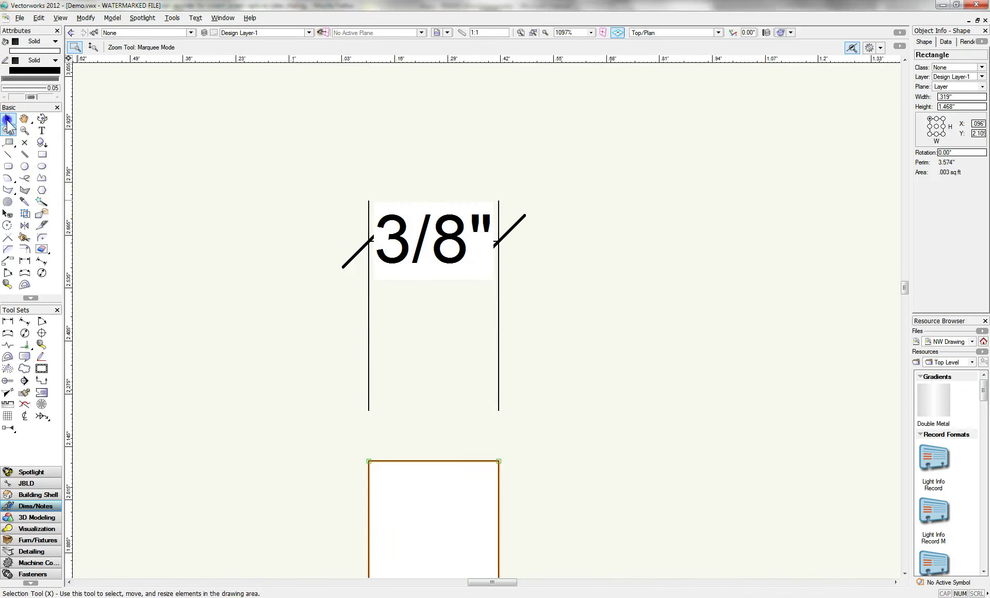
pyautogui.click(8, 119)
pyautogui.click(433, 241)
pyautogui.moveTo(435, 241); pyautogui.dragTo(617, 242)
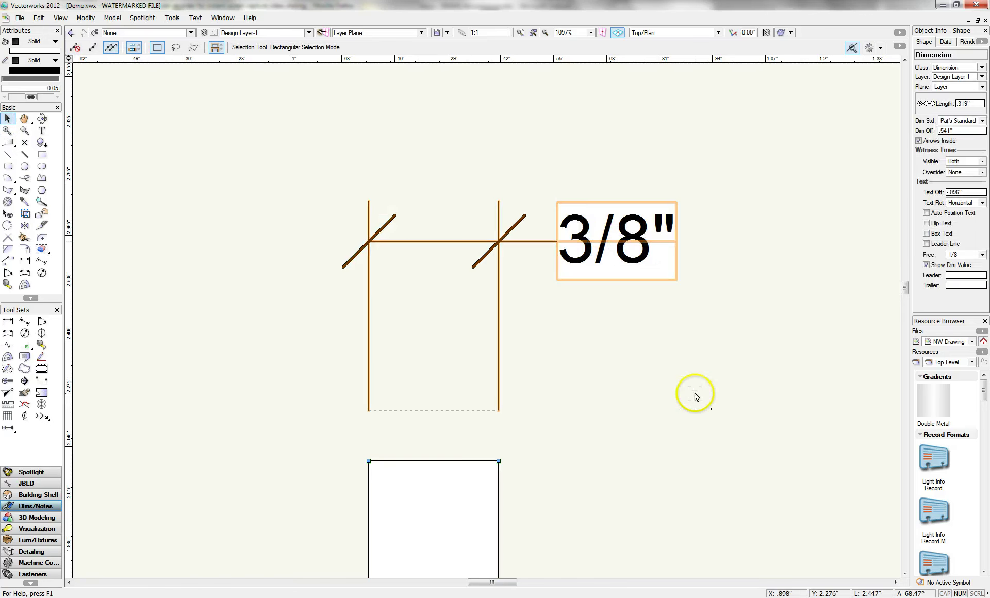
pyautogui.hotkey('ctrl', 'z')
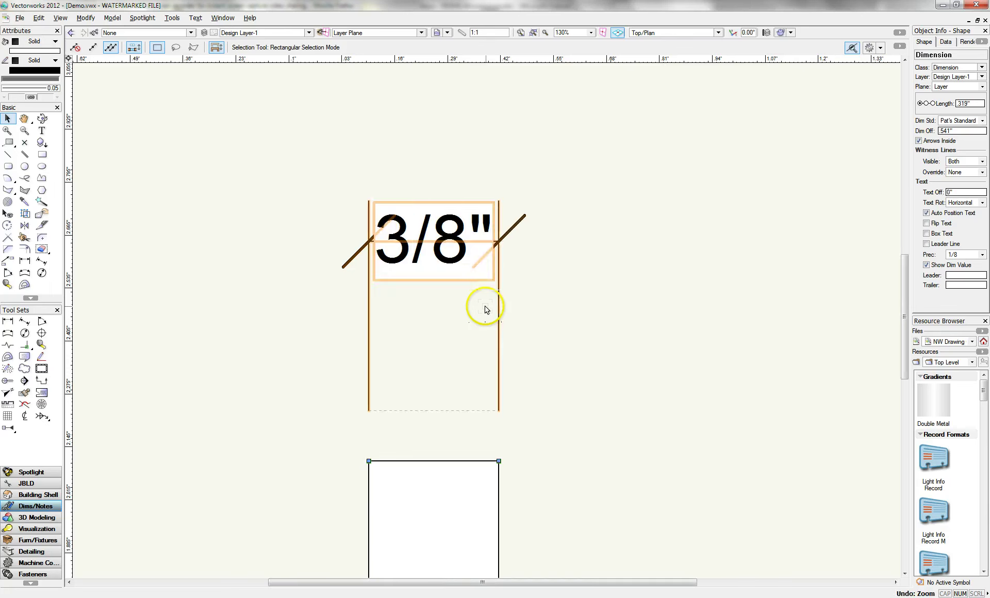
# - Stretch the tall rectangle back to .638" wide, and set its width dimension to 3/4"
pyautogui.hotkey('ctrl', '4')
pyautogui.moveTo(506, 273); pyautogui.dragTo(522, 273)
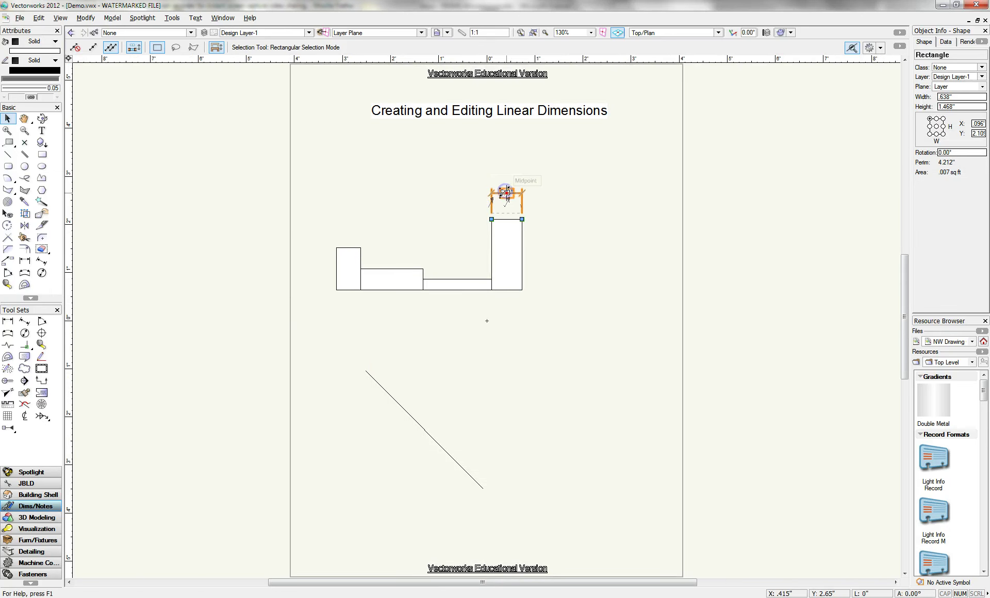
pyautogui.click(500, 220)
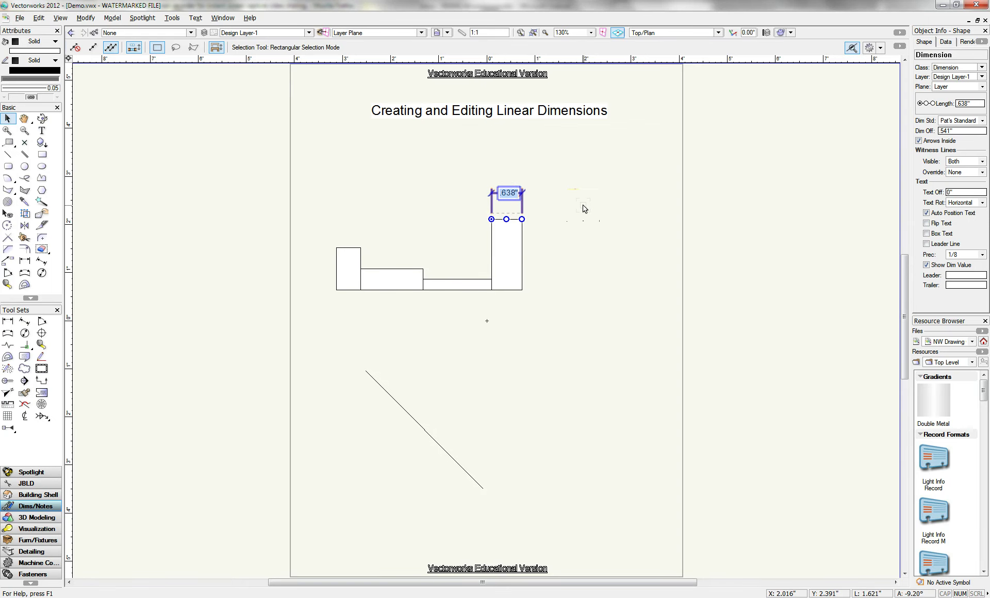
pyautogui.write('3/4')
pyautogui.press('Return')
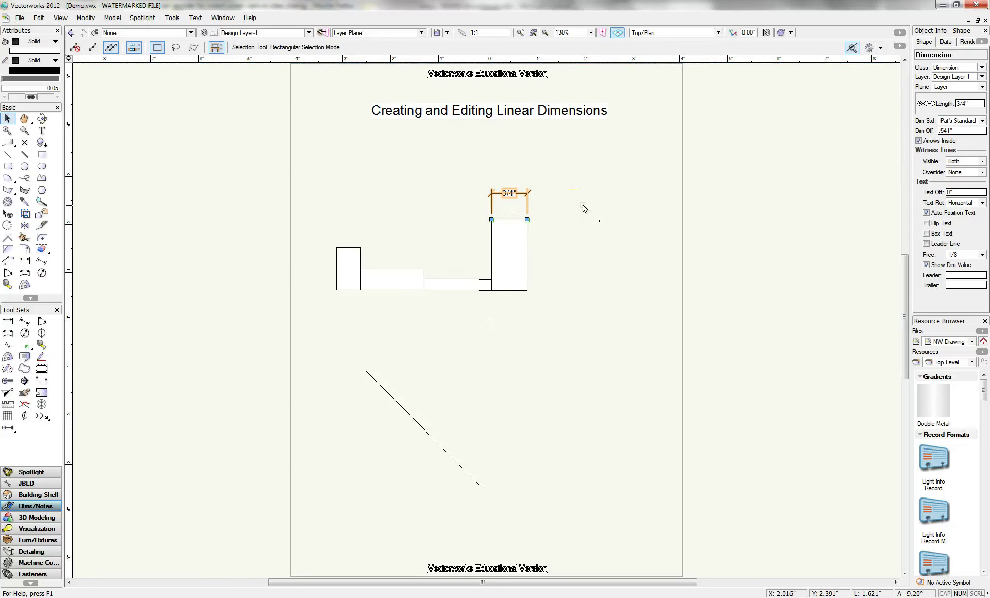
pyautogui.click(586, 215)
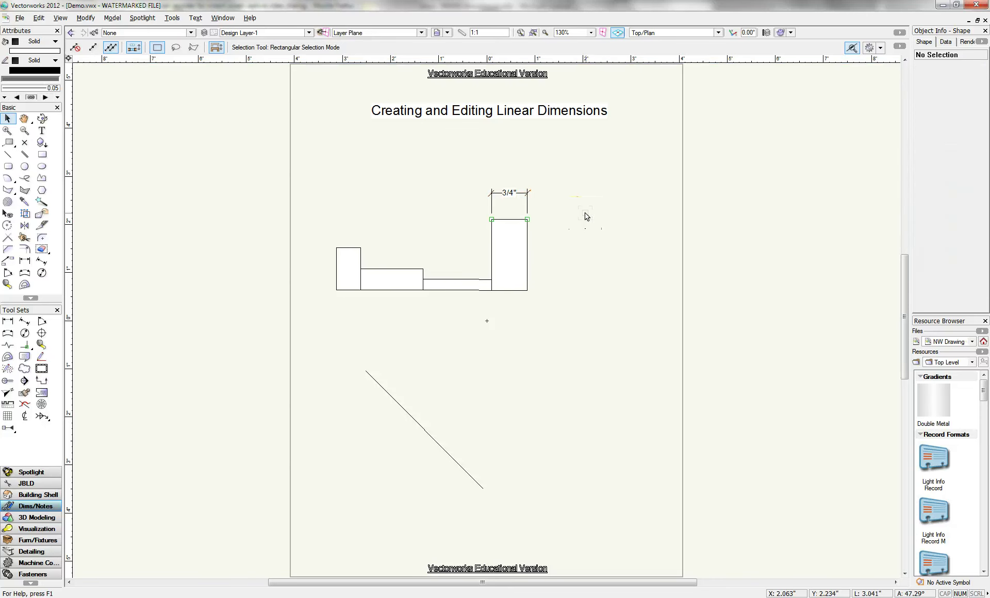
# - Delete the linear dimension above the tall rectangle
pyautogui.click(536, 221)
pyautogui.click(503, 211)
pyautogui.click(444, 210)
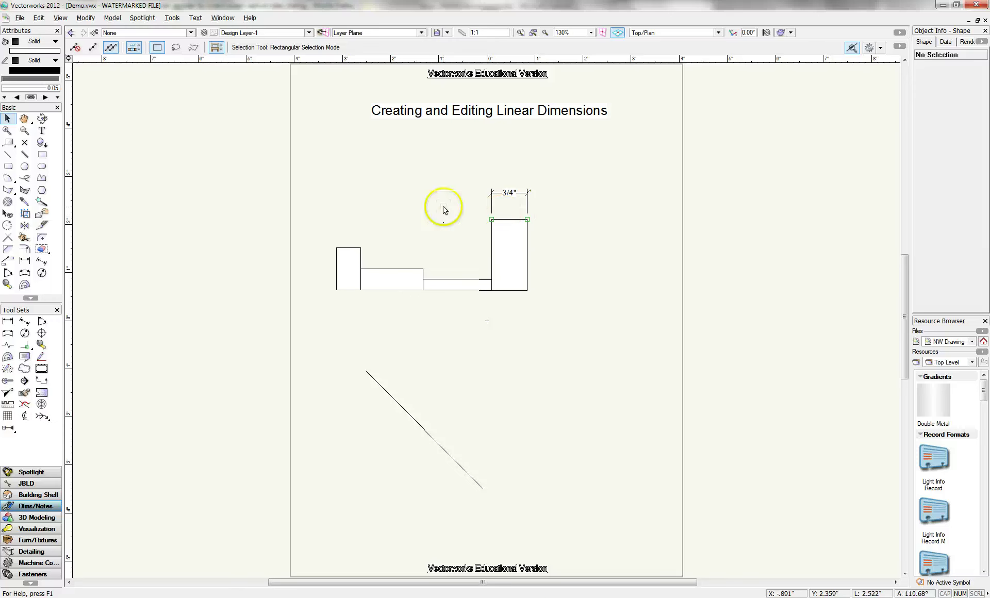
pyautogui.click(412, 255)
pyautogui.click(509, 194)
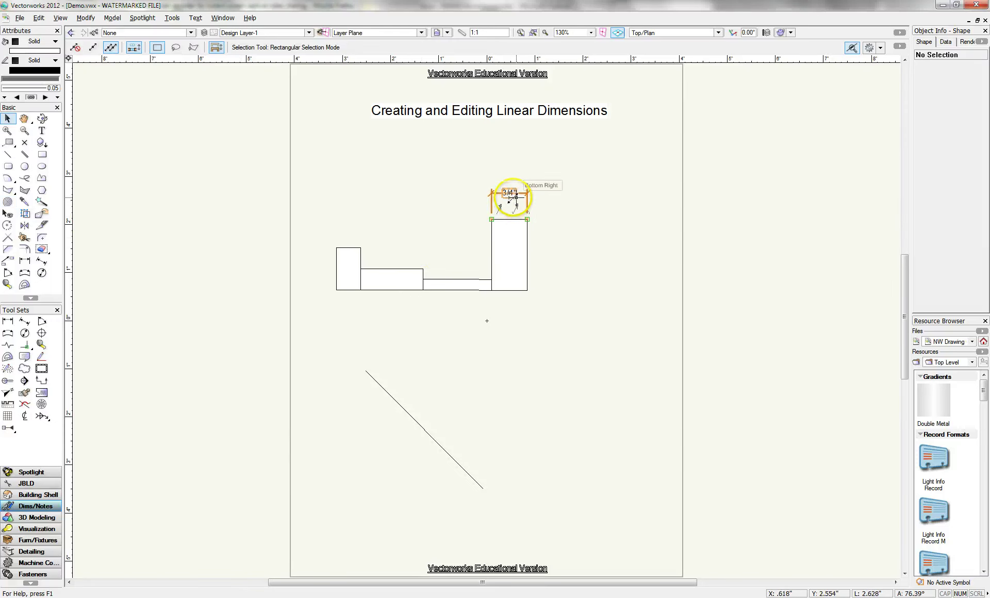
pyautogui.press('Delete')
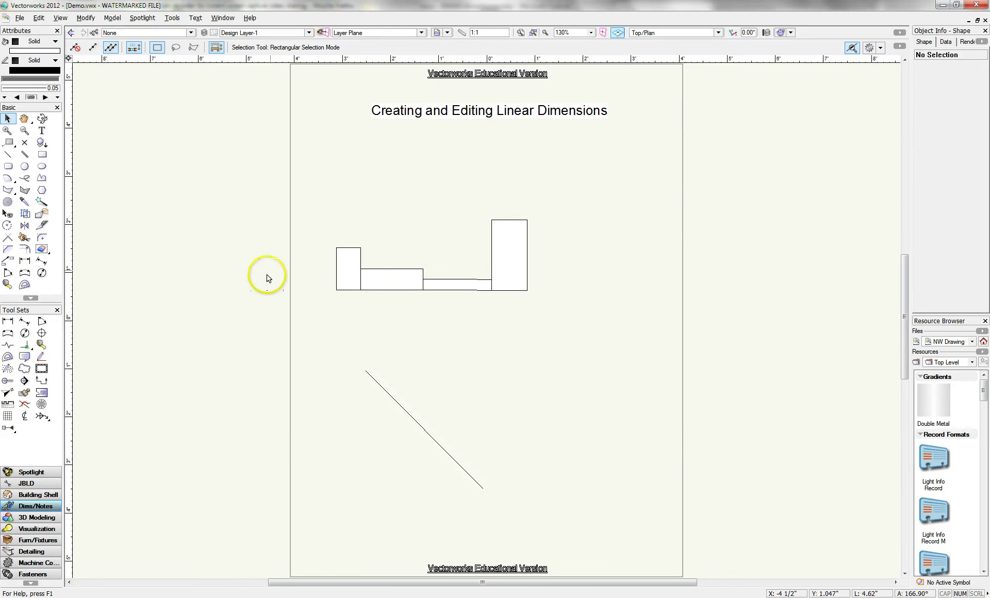
# - Add a constrained chain dimension above the four rectangles, measuring each width from the leftmost to the rightmost edge, and select it
pyautogui.click(25, 261)
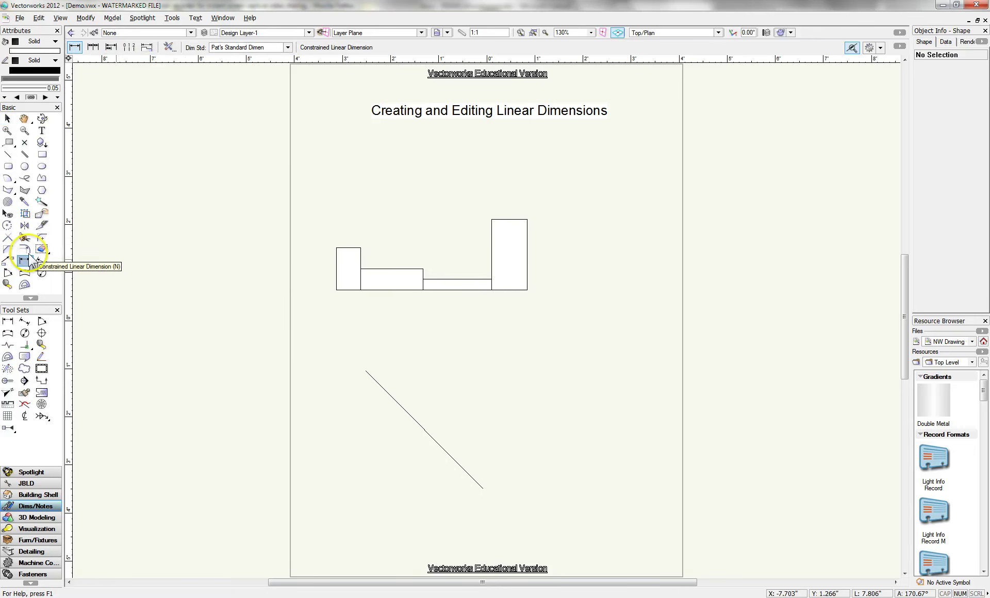
pyautogui.click(93, 48)
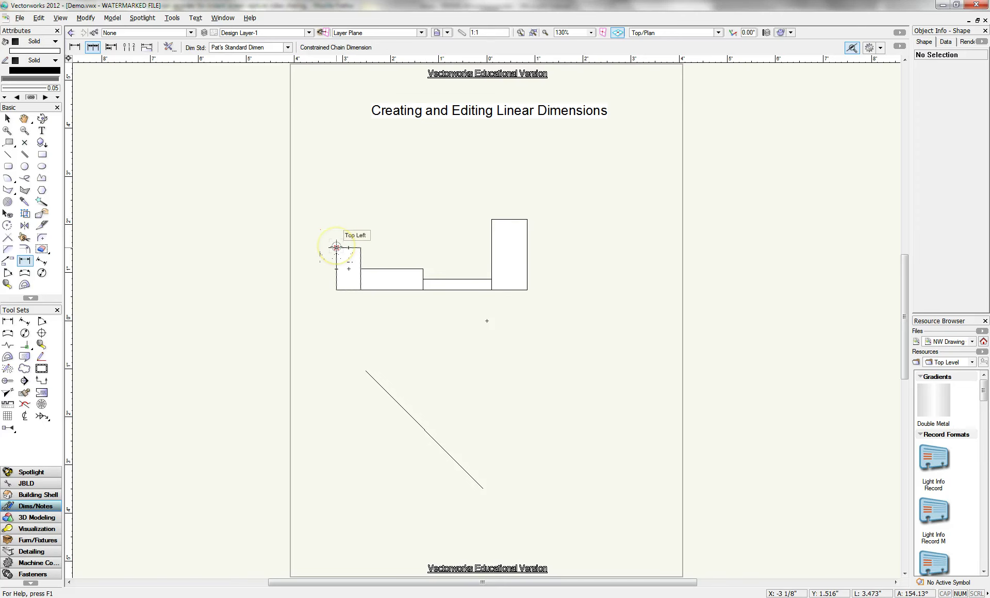
pyautogui.moveTo(336, 247)
pyautogui.mouseDown()
pyautogui.moveTo(400, 213)
pyautogui.moveTo(361, 248)
pyautogui.mouseUp()
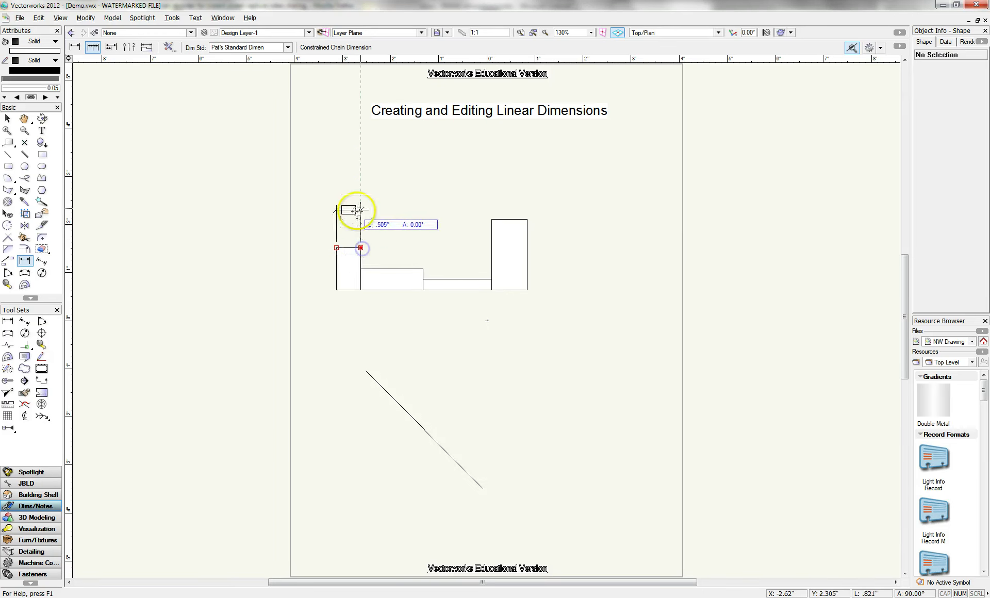
pyautogui.click(361, 161)
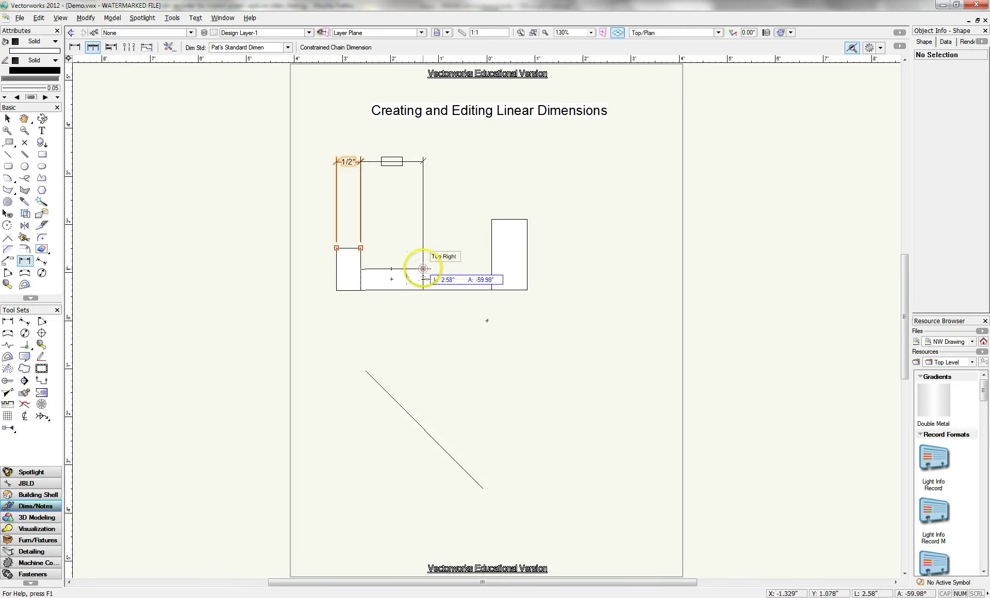
pyautogui.click(423, 268)
pyautogui.click(491, 219)
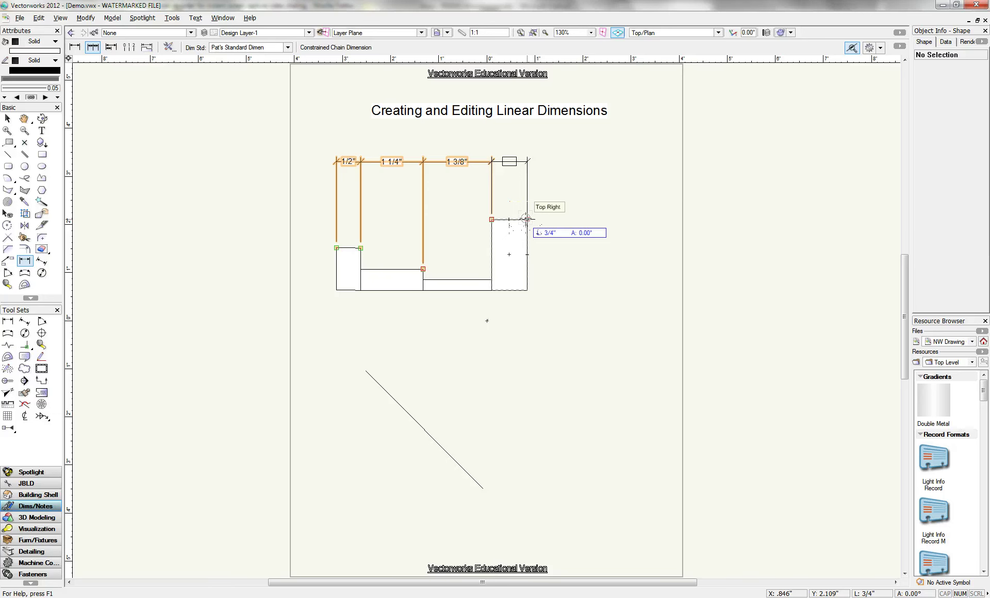
pyautogui.doubleClick(526, 218)
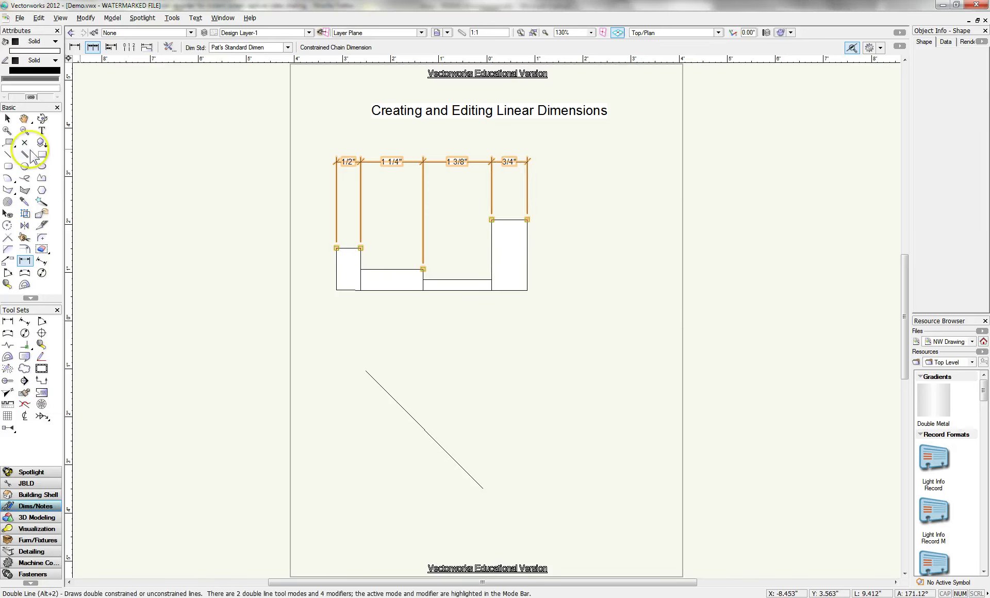
pyautogui.click(7, 118)
pyautogui.click(422, 201)
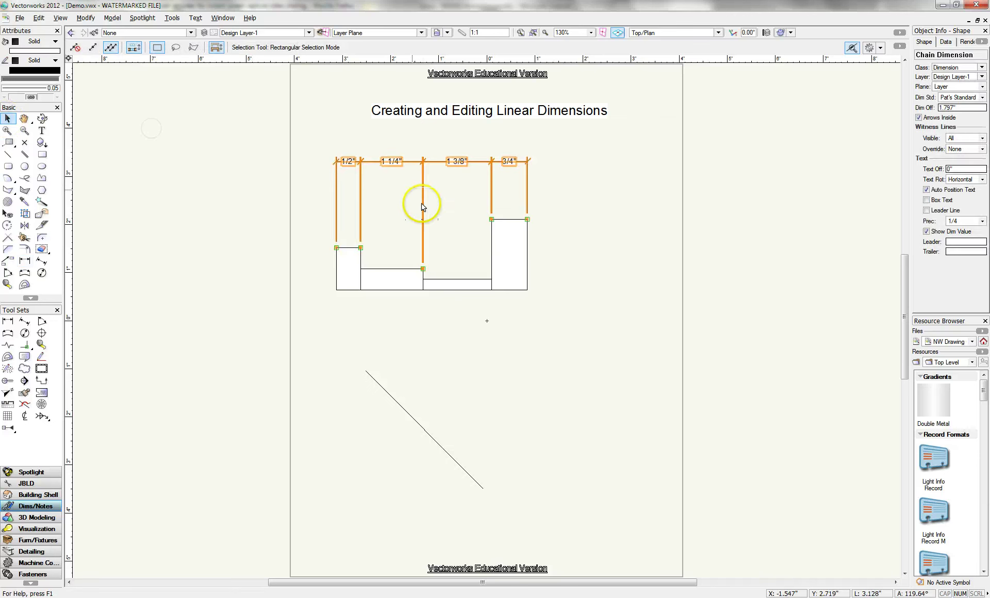
# - Move the diagonal line down and slightly left, clear of the space below the four rectangles
pyautogui.click(402, 163)
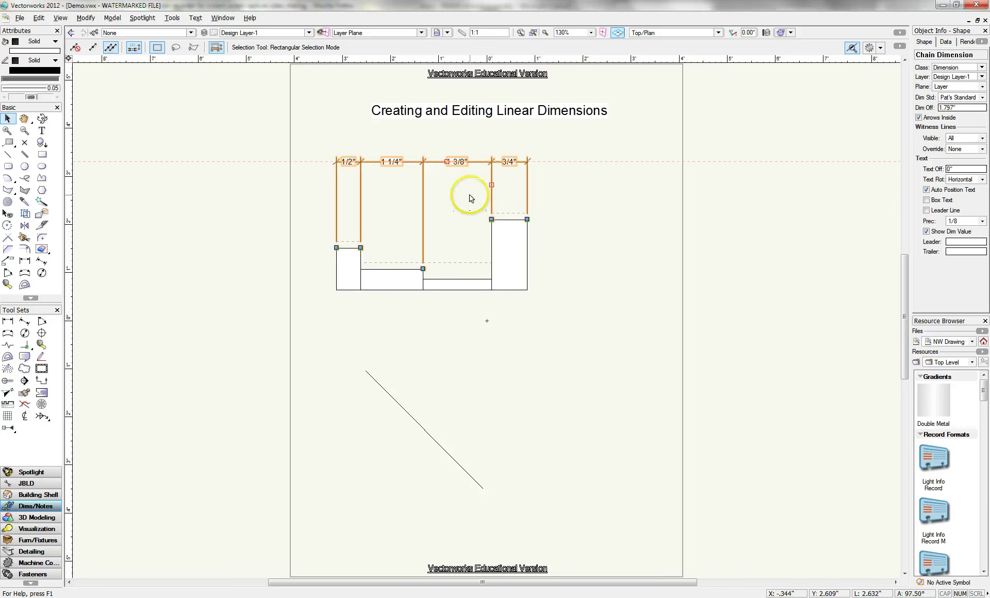
pyautogui.click(402, 409)
pyautogui.moveTo(402, 409); pyautogui.dragTo(369, 510)
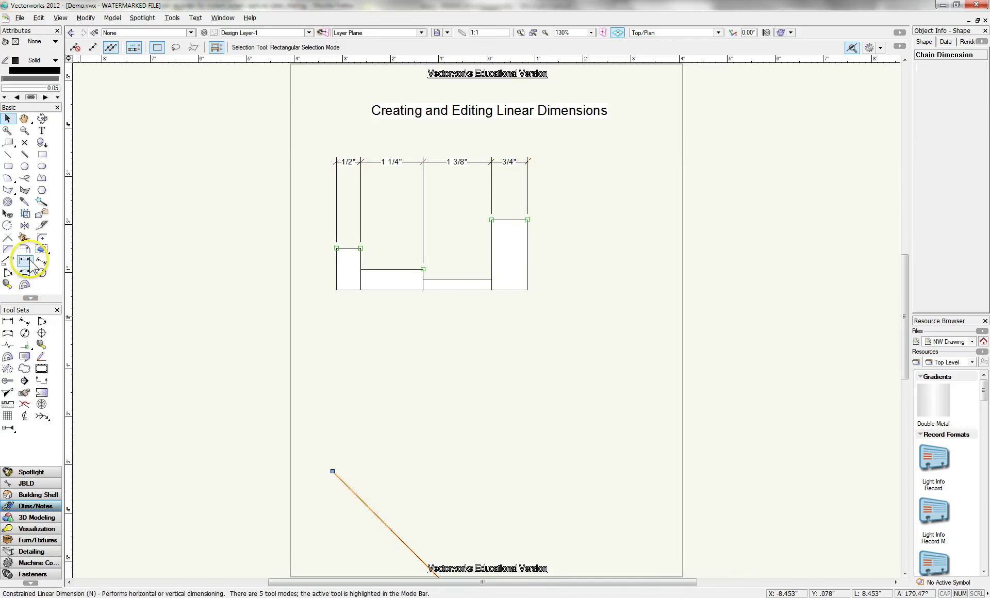
# - Add constrained baseline dimensions below the four rectangles, measuring from the leftmost bottom corner to each rectangle's right edge
pyautogui.click(28, 263)
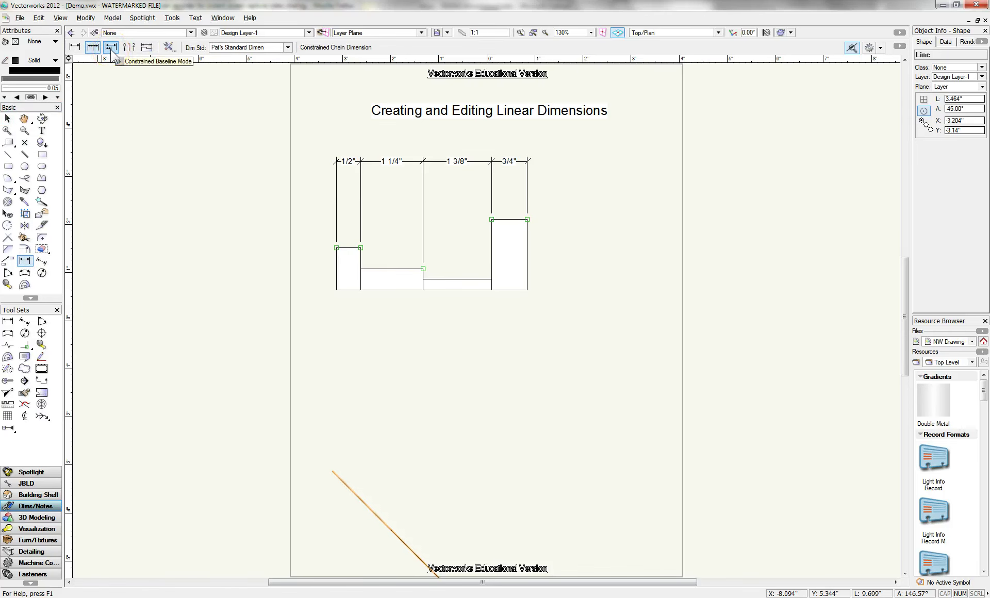
pyautogui.click(111, 48)
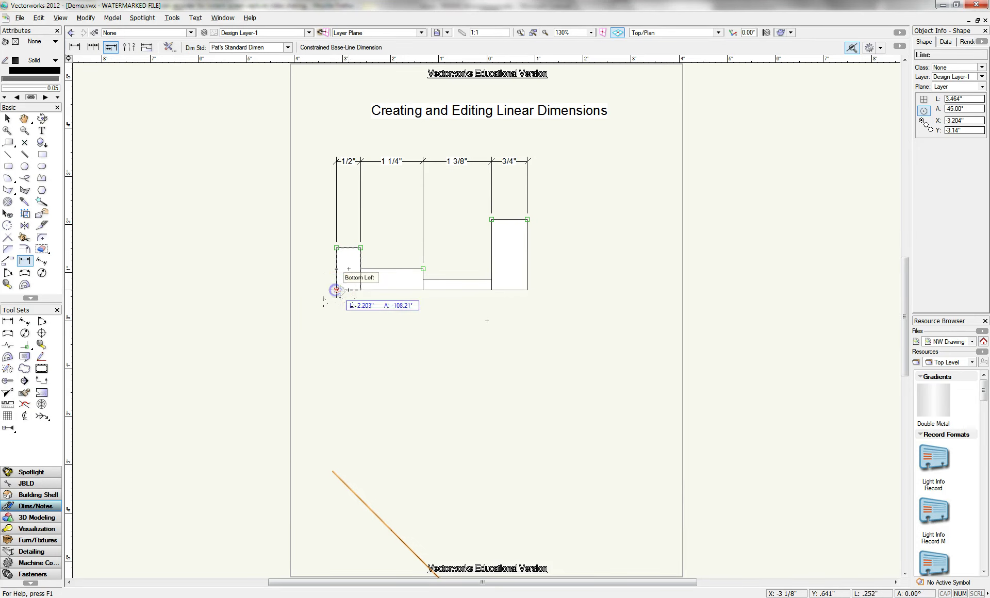
pyautogui.click(336, 290)
pyautogui.click(360, 289)
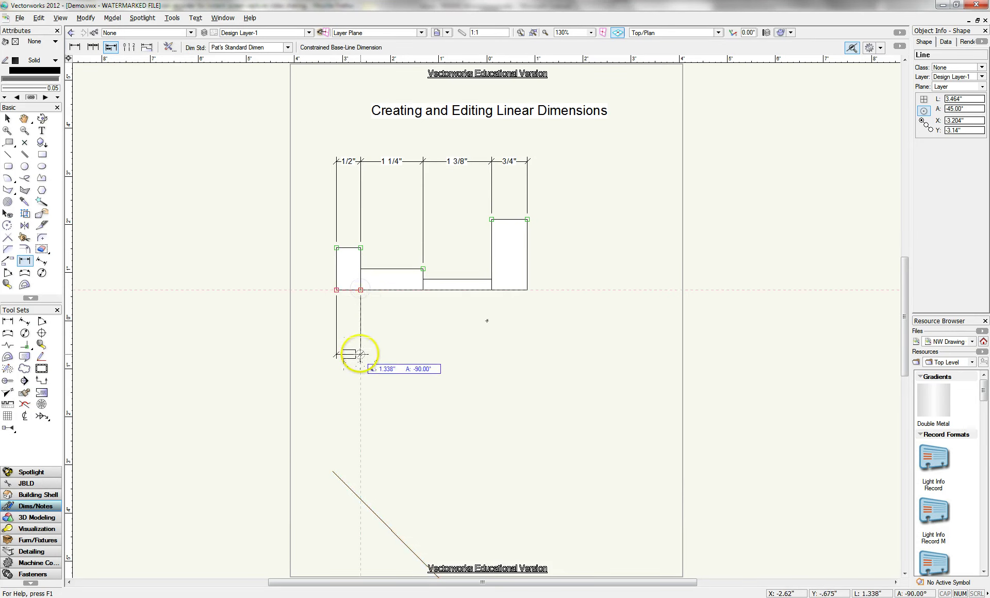
pyautogui.click(360, 354)
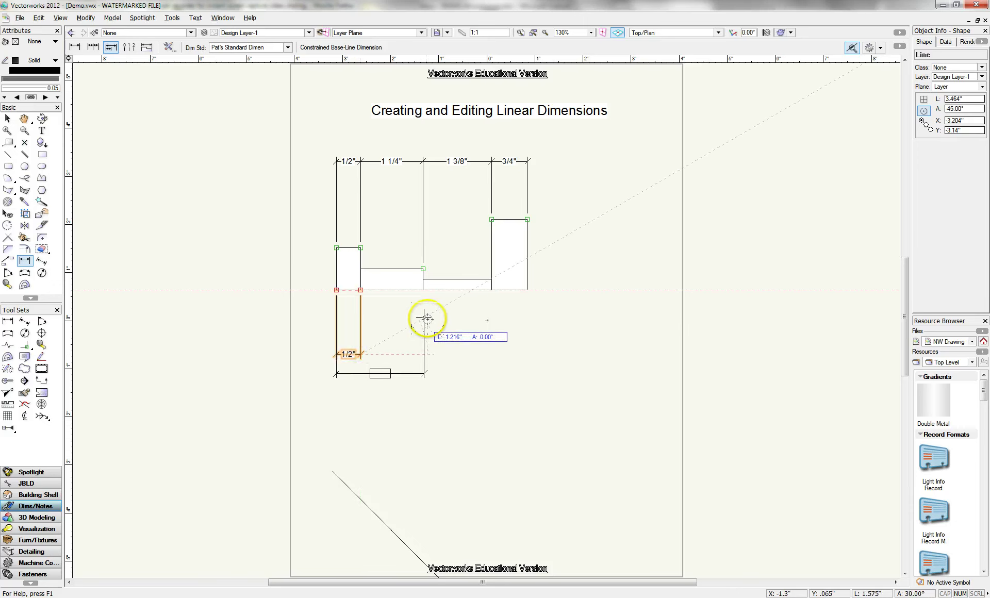
pyautogui.click(423, 289)
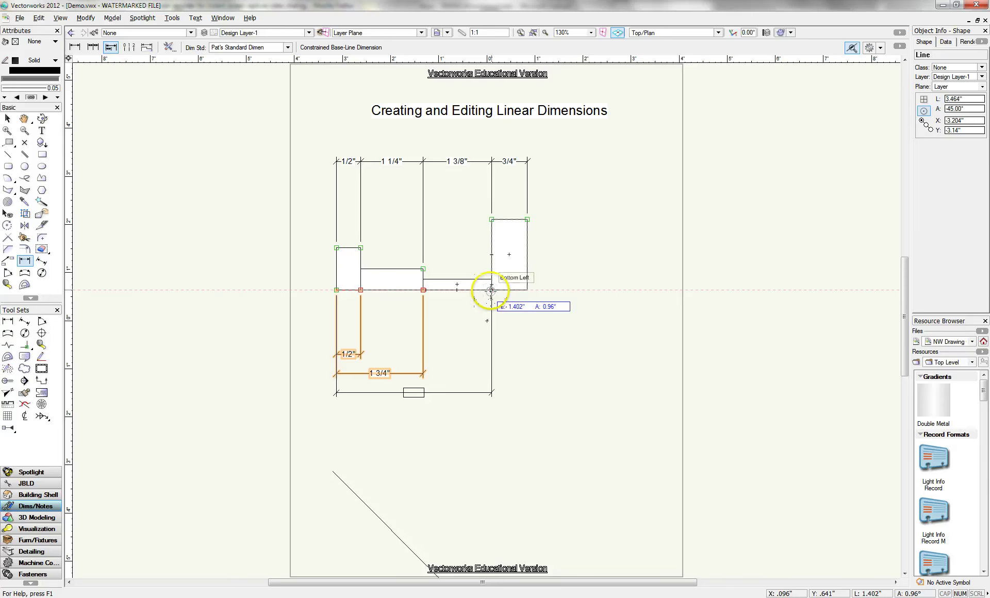
pyautogui.click(492, 289)
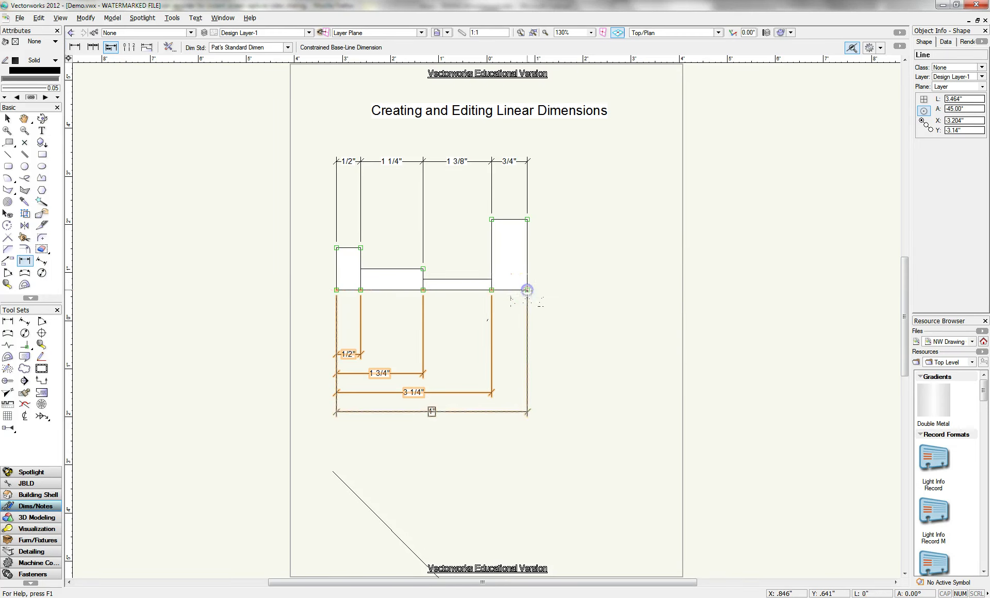
pyautogui.click(527, 290)
pyautogui.click(8, 119)
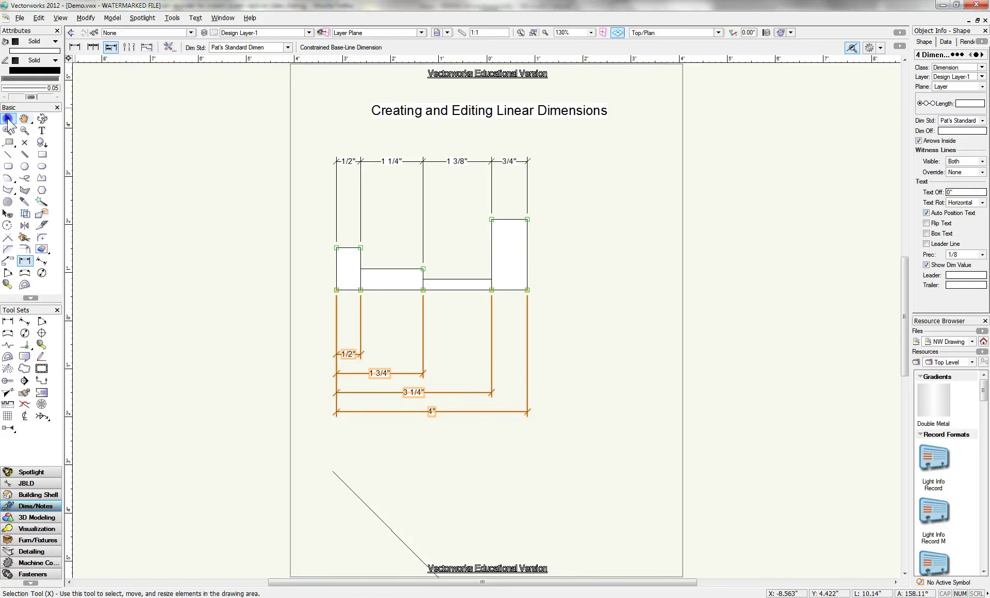
pyautogui.click(22, 260)
pyautogui.click(91, 47)
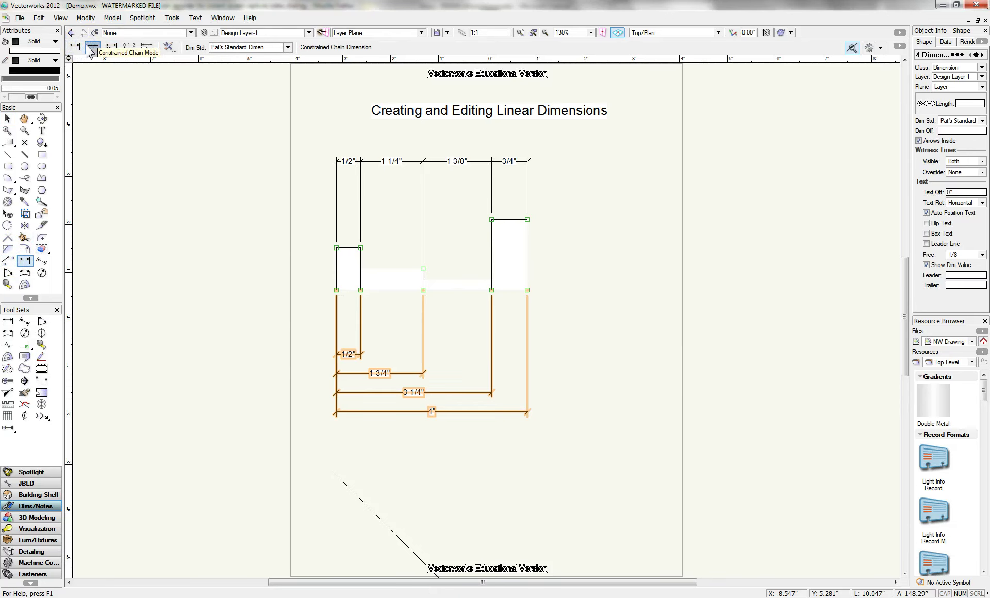
pyautogui.click(111, 47)
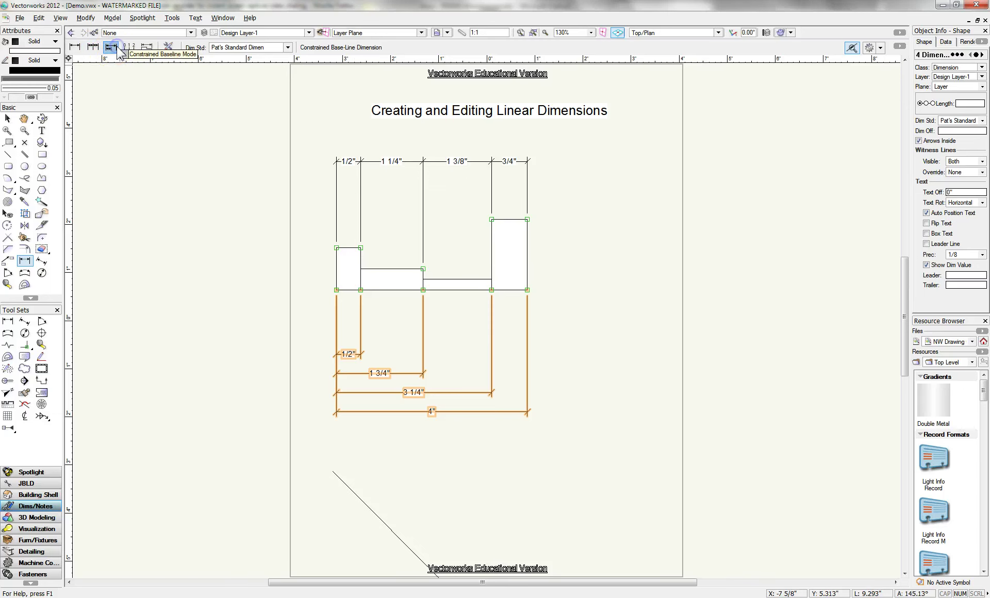
pyautogui.click(413, 388)
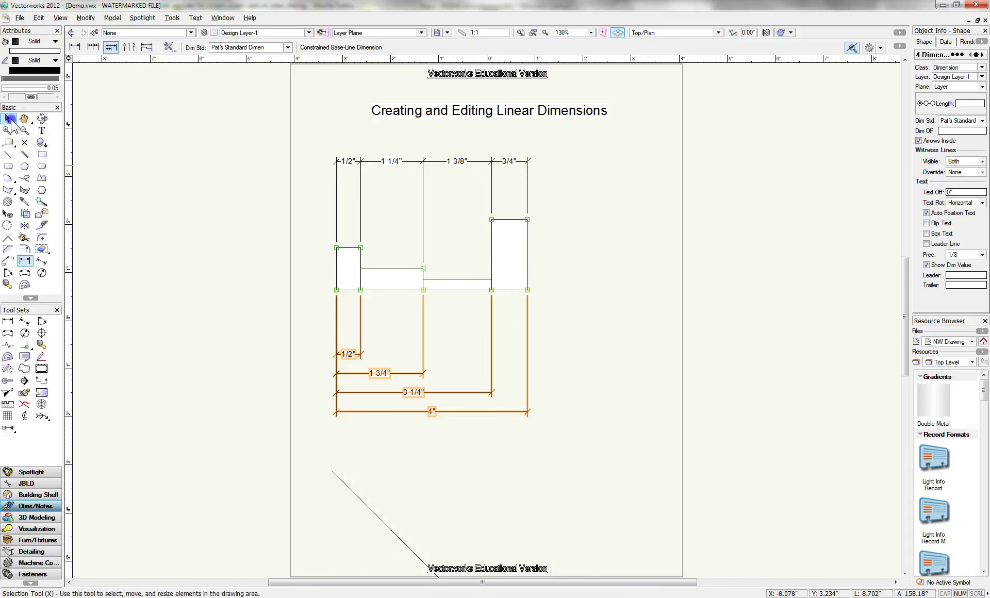
# - Move the diagonal line to the right of the rectangles, and draw a line about 1.64" long at -120° from its midpoint
pyautogui.click(9, 120)
pyautogui.moveTo(392, 531); pyautogui.dragTo(641, 319)
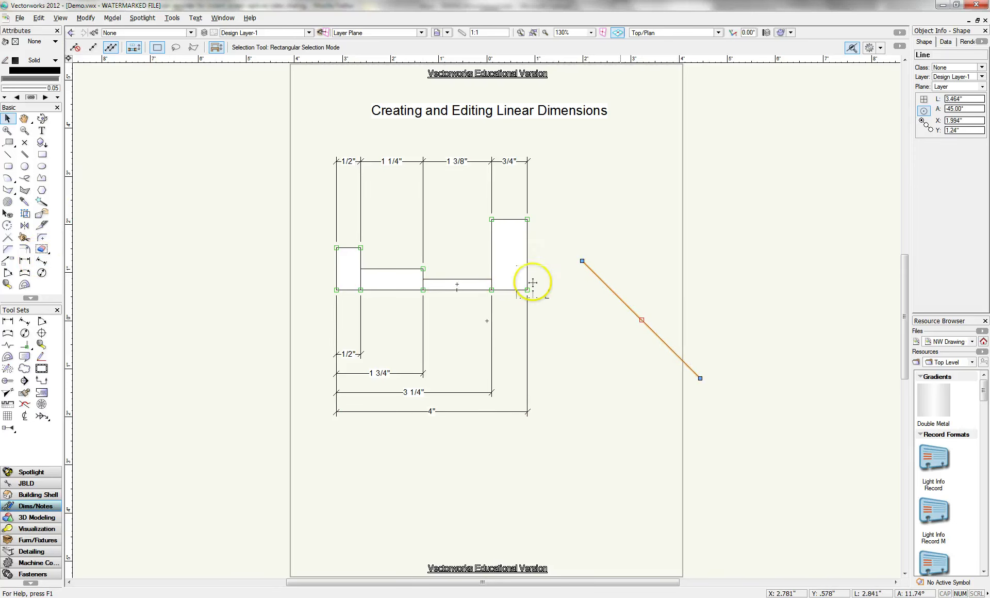
pyautogui.click(9, 156)
pyautogui.click(642, 321)
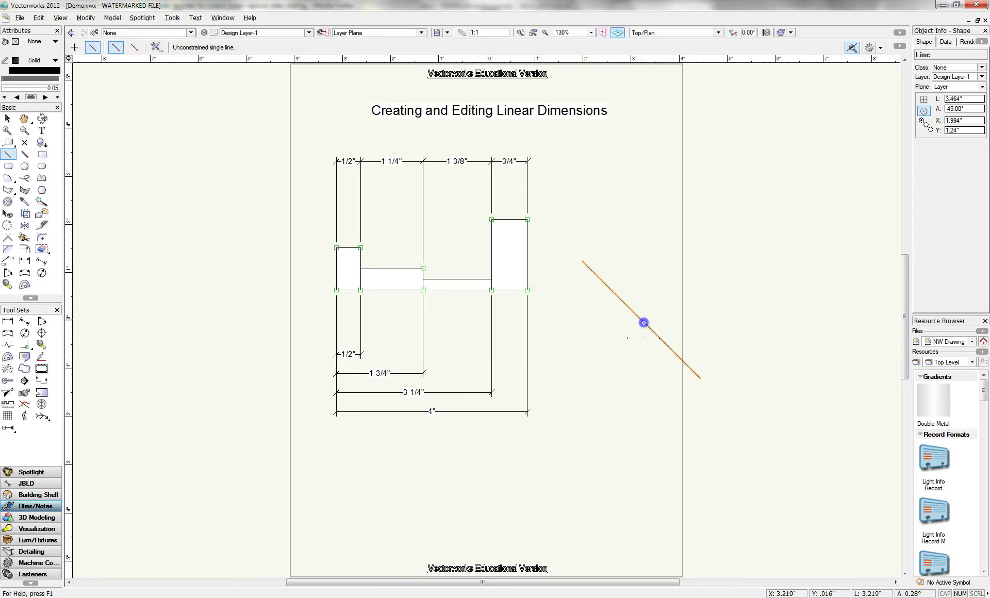
pyautogui.click(603, 389)
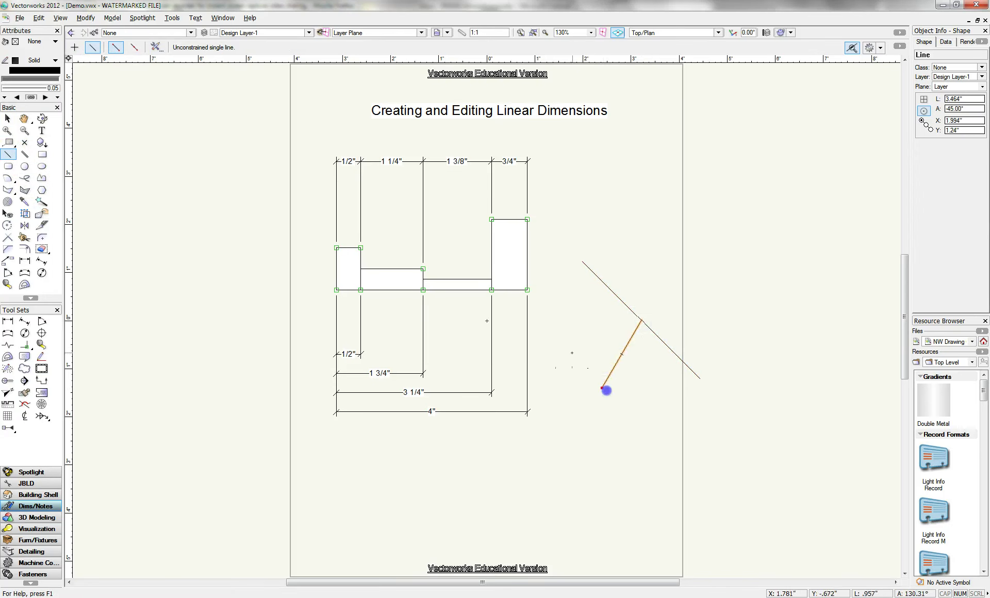
# - Accept the document backup, and add an unconstrained linear dimension along the full diagonal line, offset about 1.91" to its upper right
pyautogui.click(41, 261)
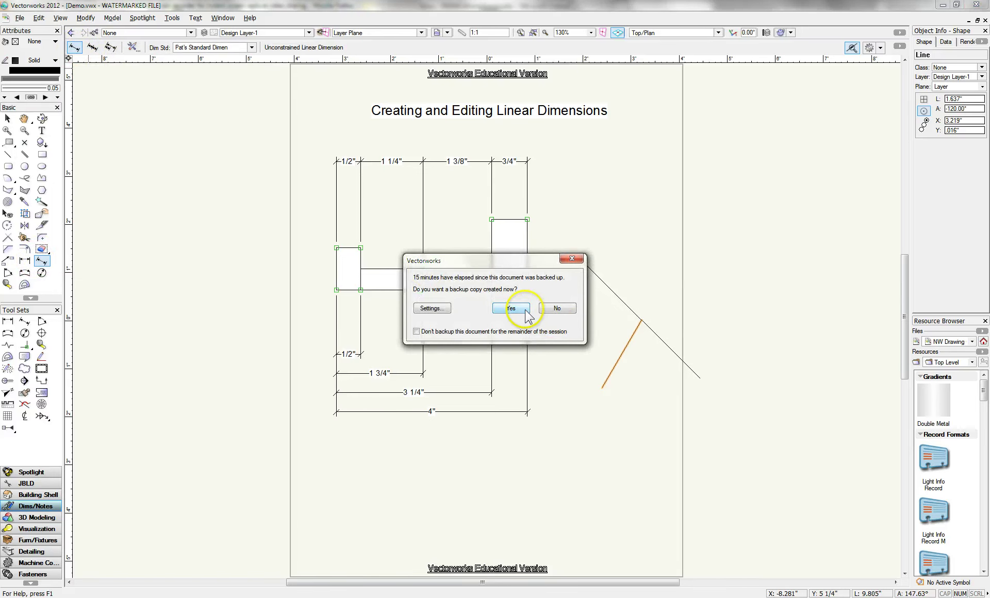
pyautogui.click(521, 308)
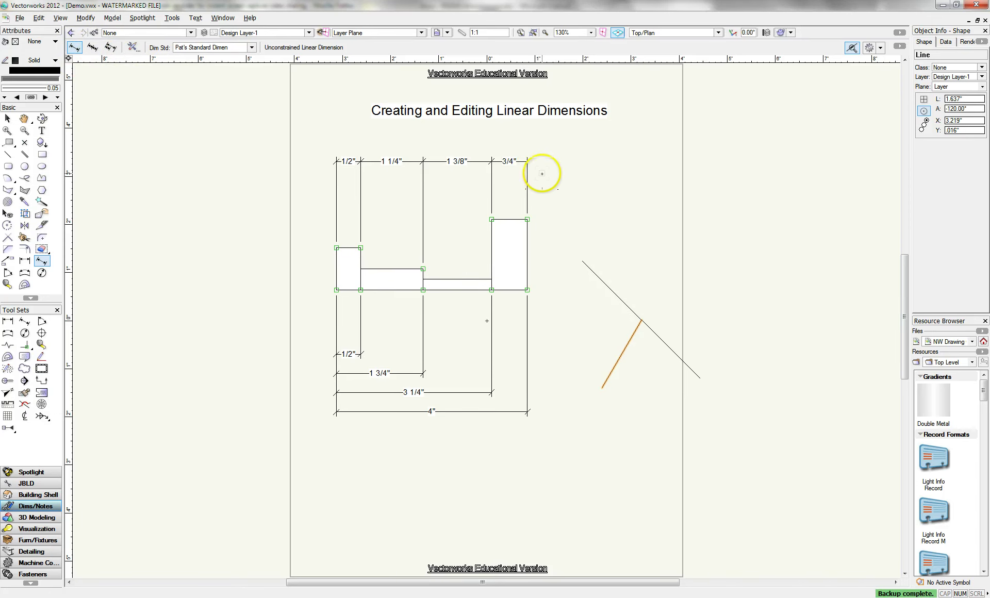
pyautogui.click(581, 258)
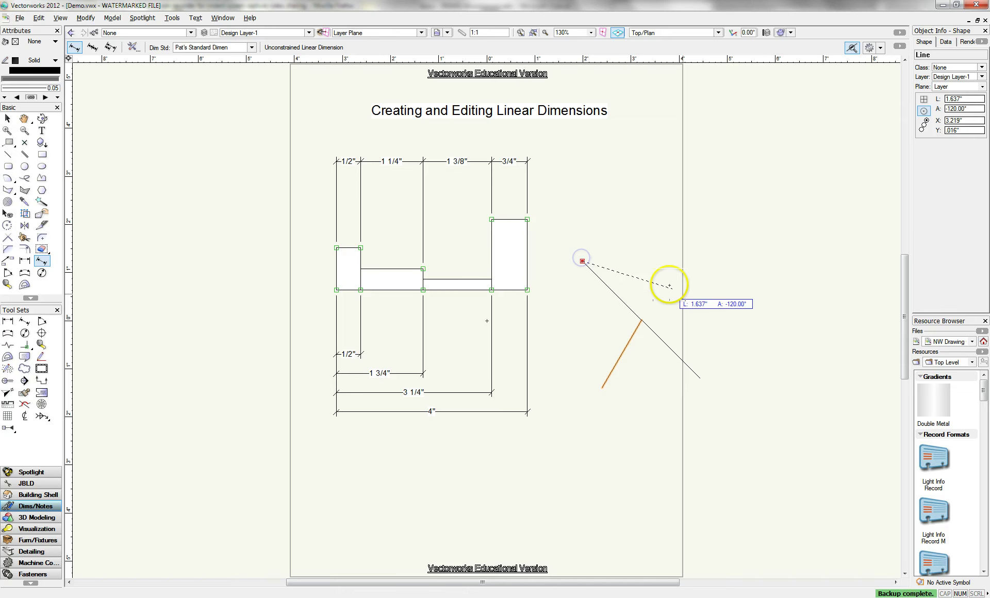
pyautogui.click(700, 379)
pyautogui.click(750, 299)
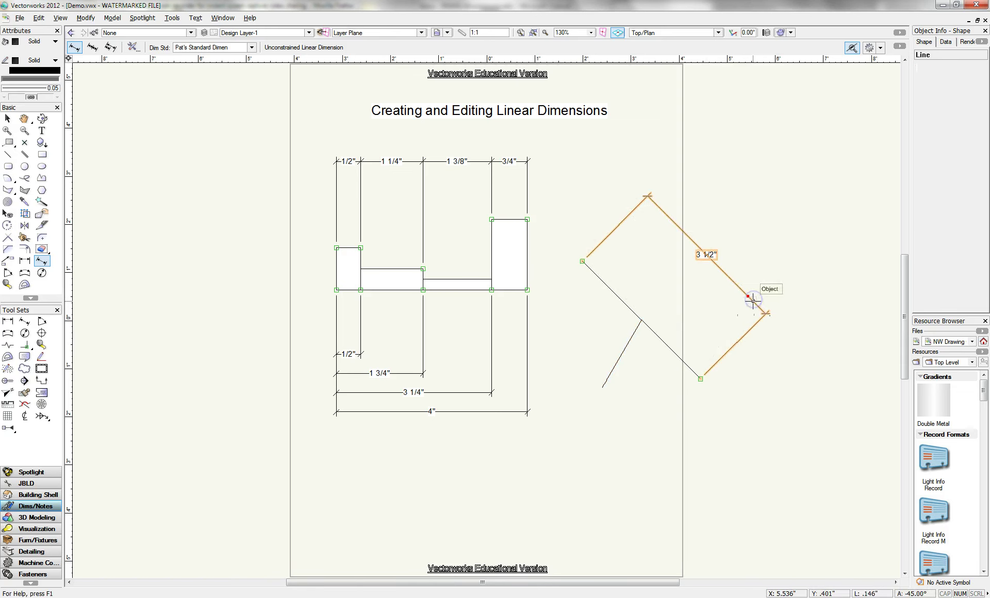
# - Add an unconstrained linear dimension from the diagonal line's upper end to its midpoint, offset about 1.22" to the upper right
pyautogui.click(582, 261)
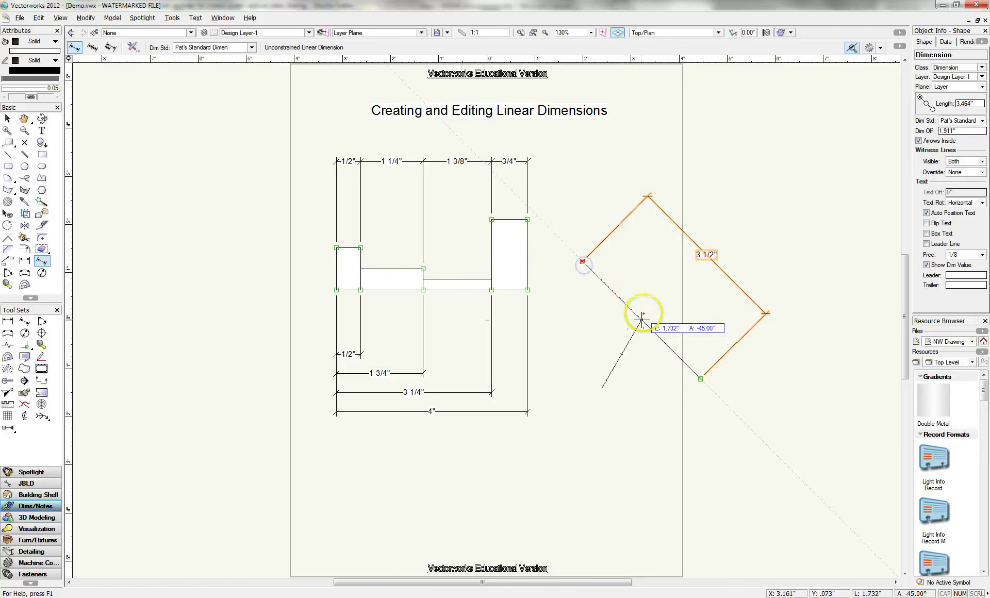
pyautogui.click(642, 319)
pyautogui.click(682, 278)
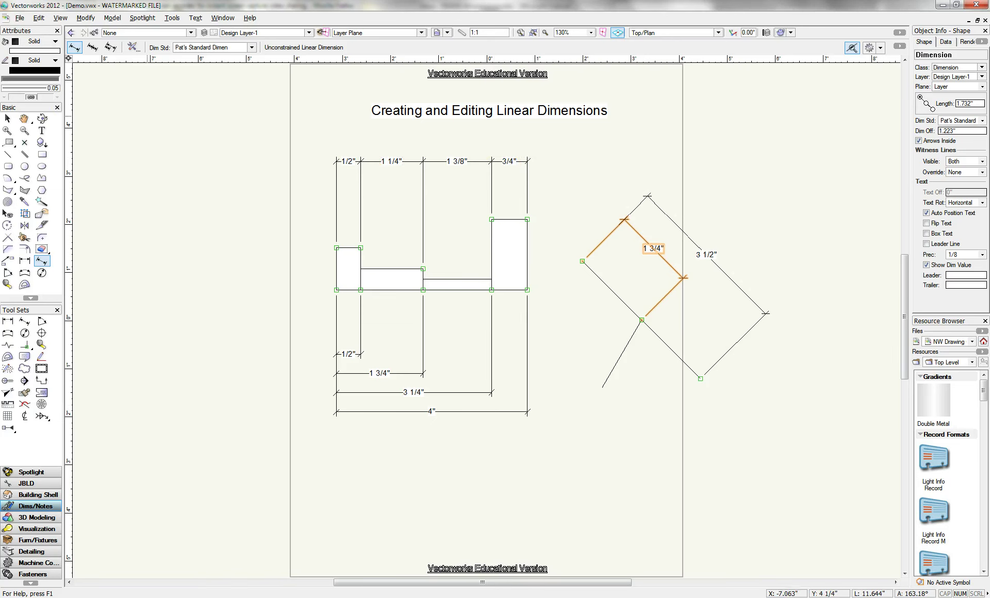
pyautogui.click(7, 118)
pyautogui.click(720, 278)
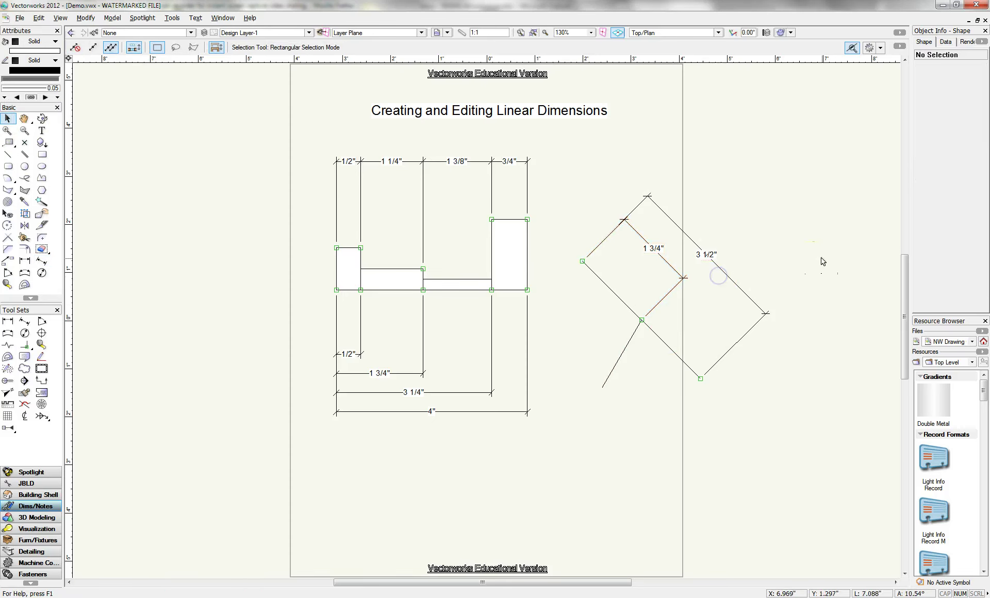
# - Turn on Box Text for the diagonal line's full-length dimension
pyautogui.click(720, 270)
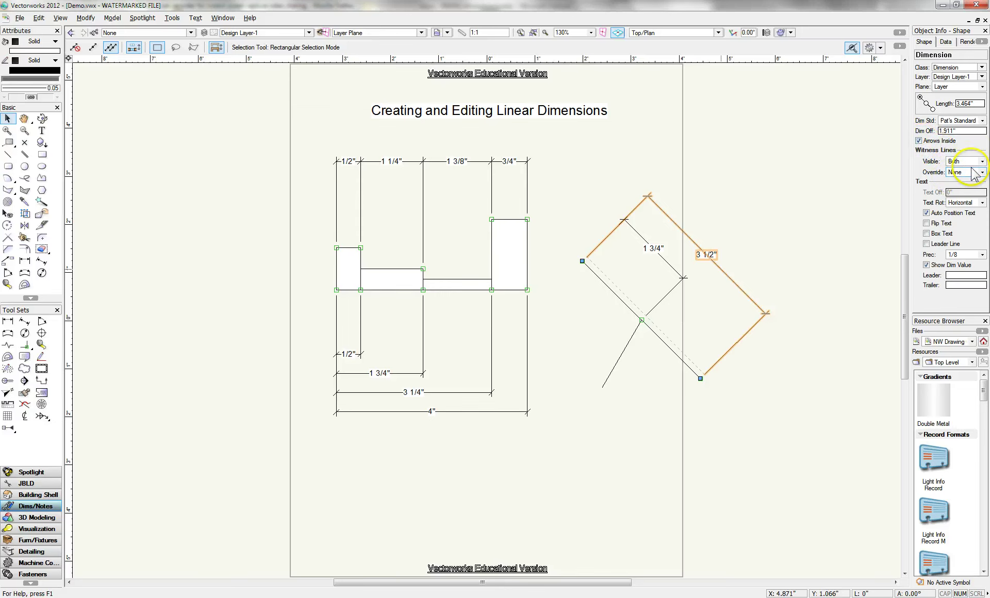
pyautogui.click(927, 233)
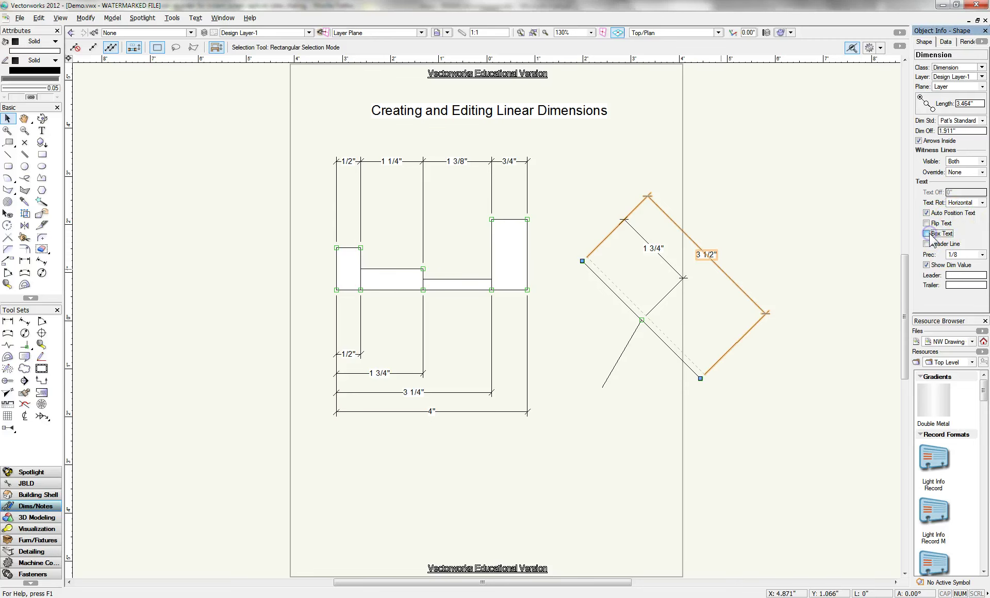
pyautogui.click(835, 261)
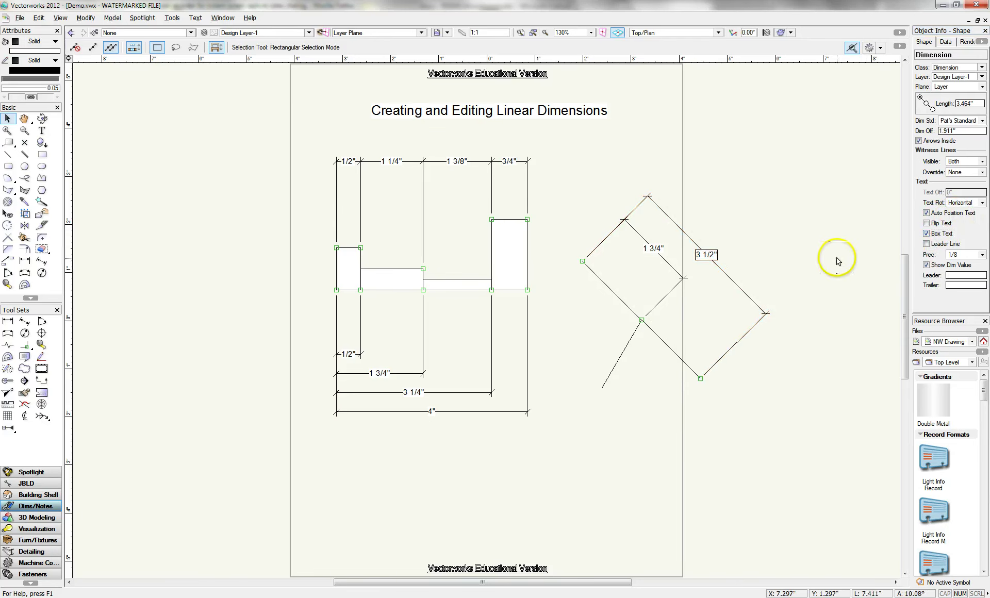
# - Turn off Box Text for the diagonal line's full-length dimension, and give it the trailer TYP
pyautogui.click(736, 280)
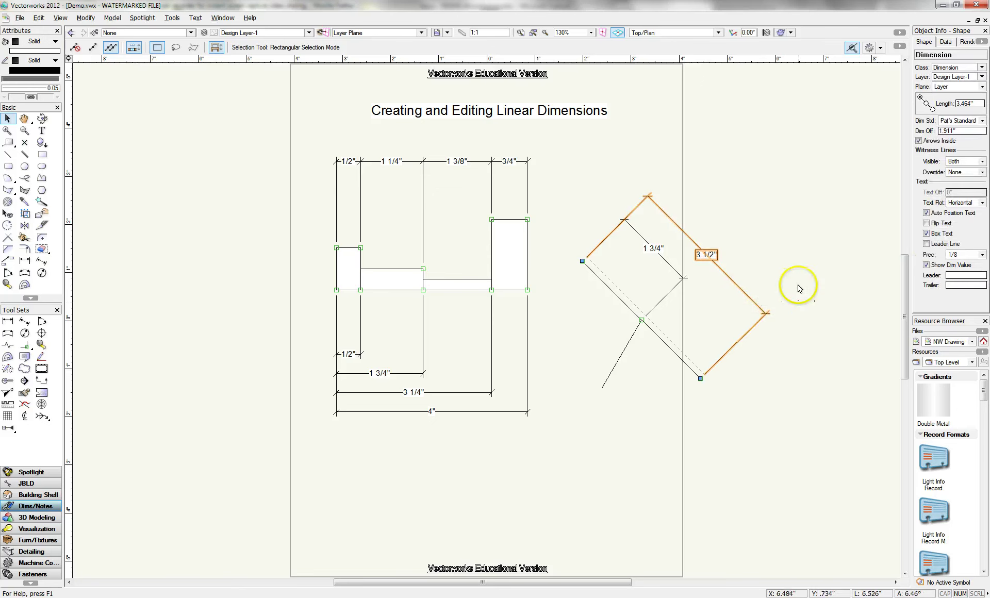
pyautogui.click(925, 233)
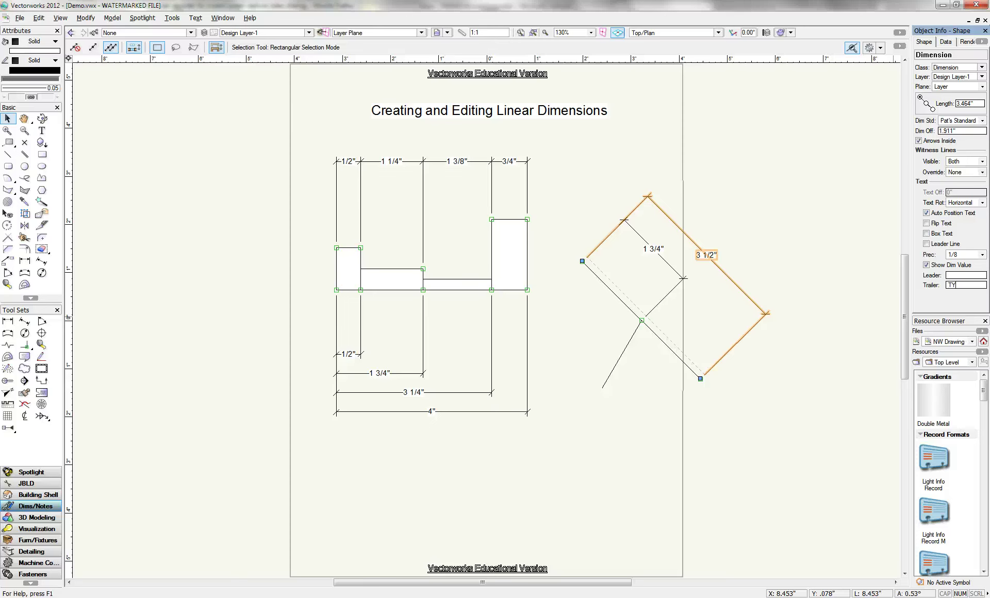
pyautogui.press('Return')
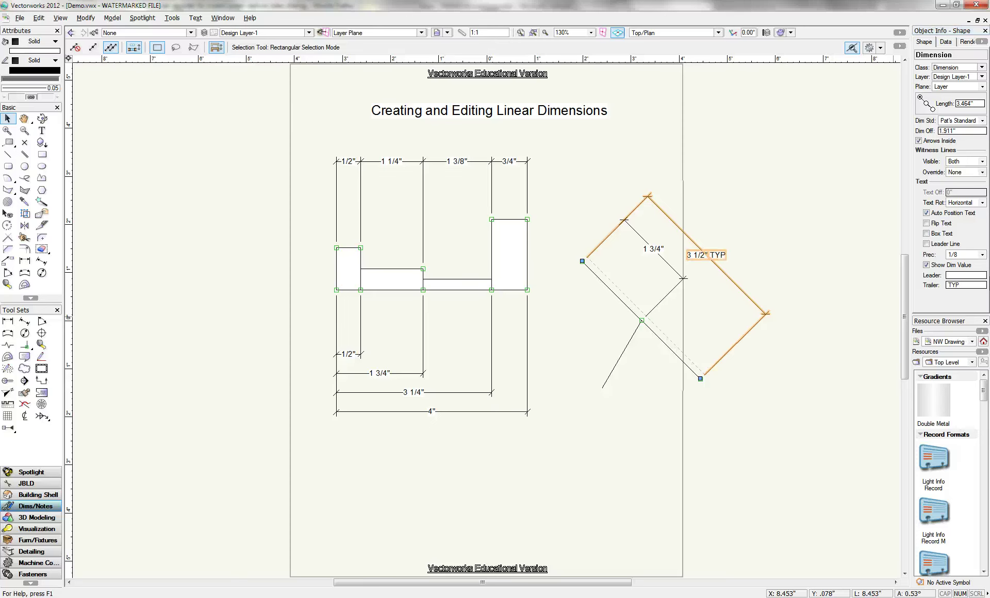
pyautogui.click(747, 246)
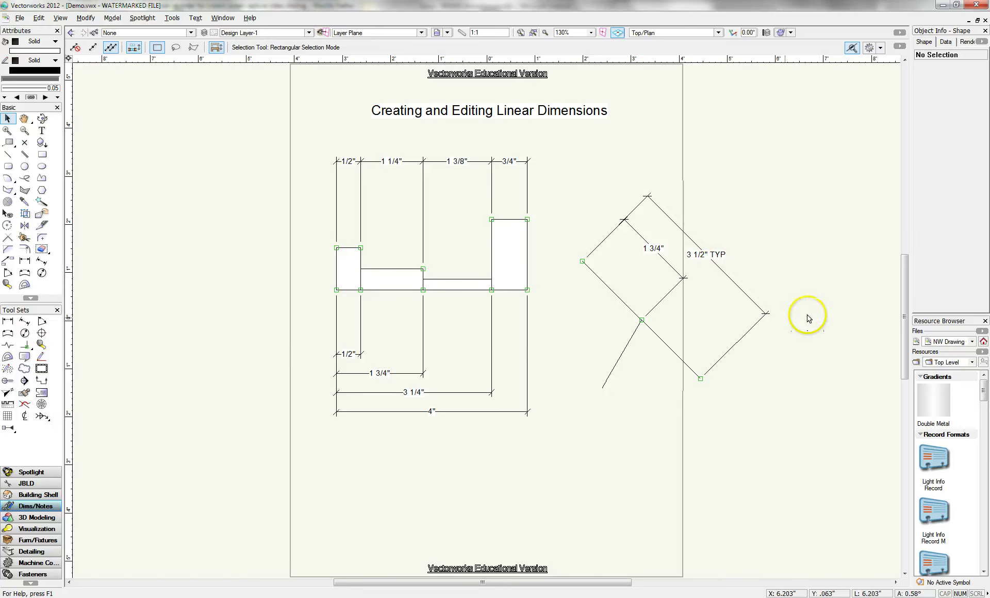
pyautogui.click(704, 255)
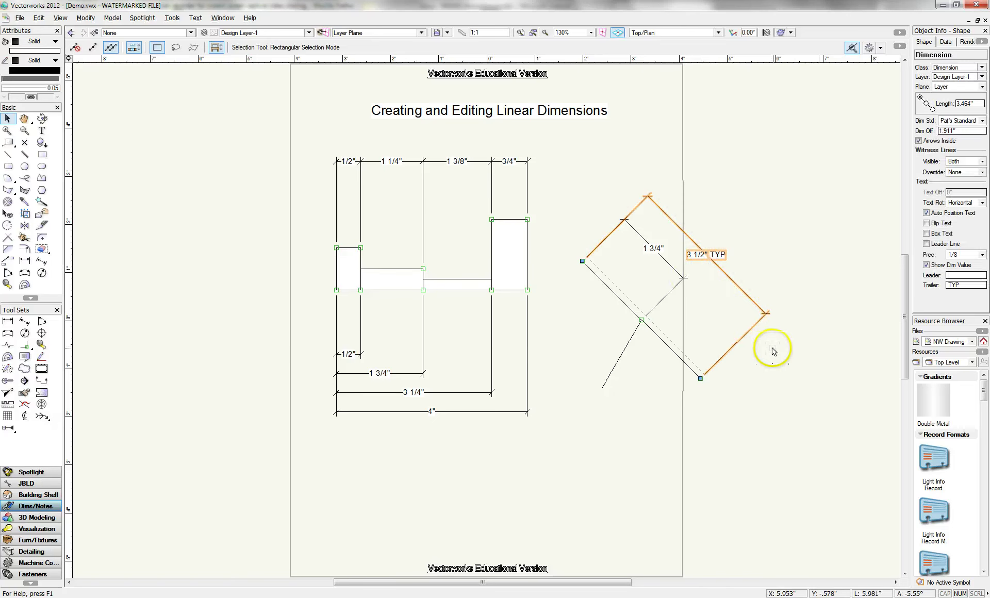
# - Add the leader 2X to the overall-width baseline dimension below the rectangles
pyautogui.click(442, 411)
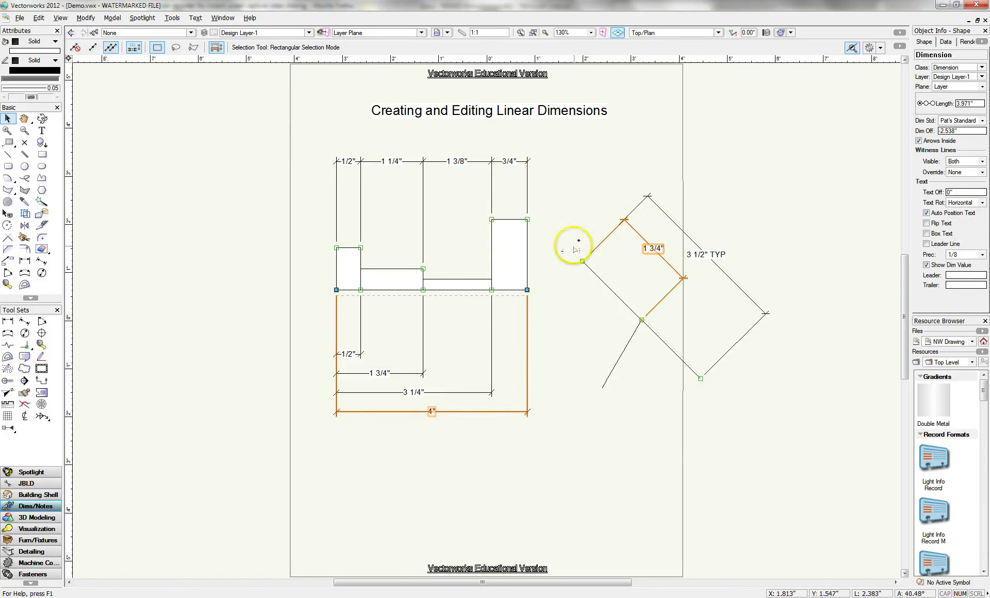
pyautogui.click(955, 274)
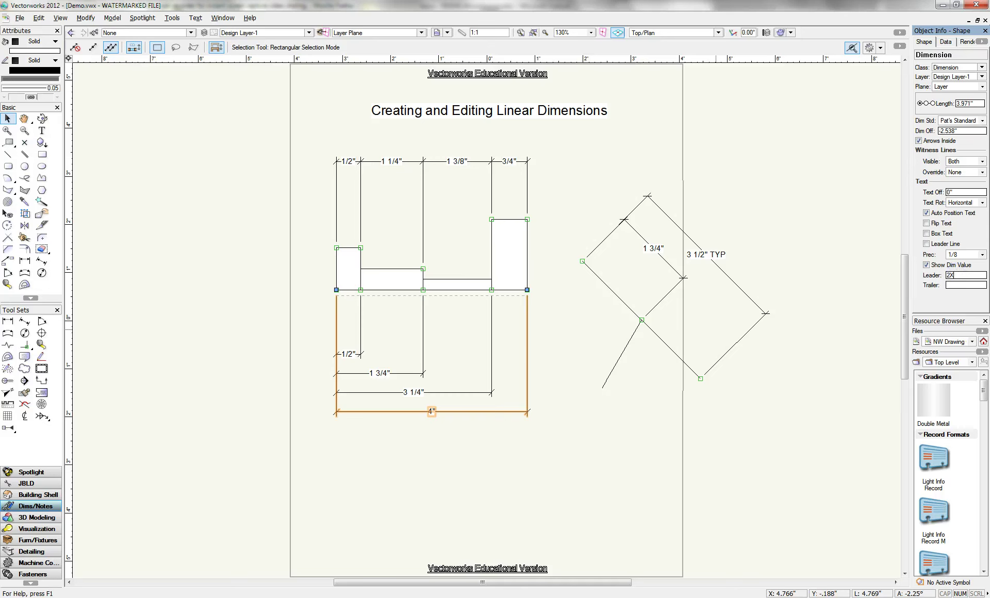
pyautogui.press('Return')
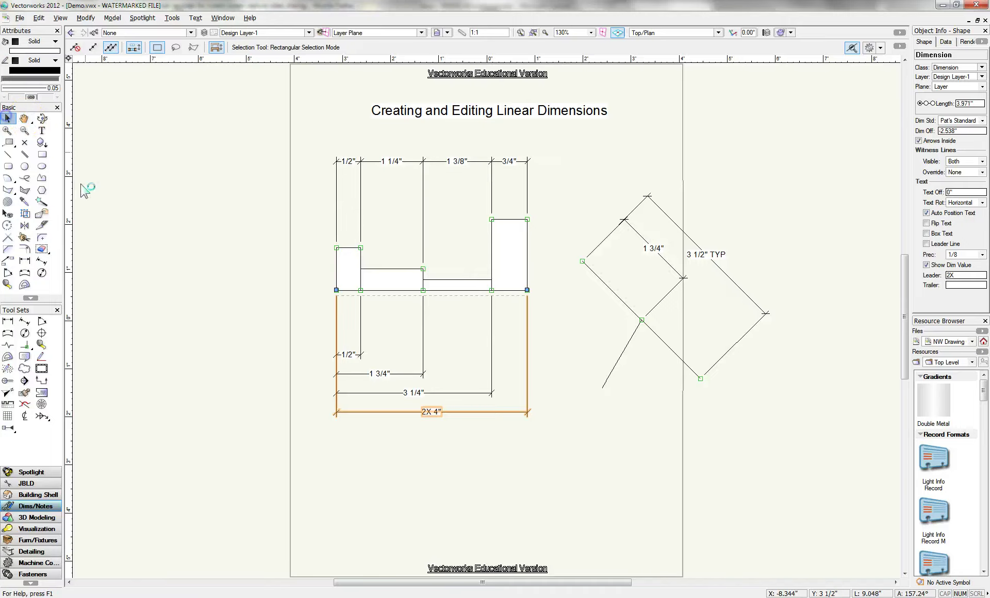
pyautogui.press('super+plus')
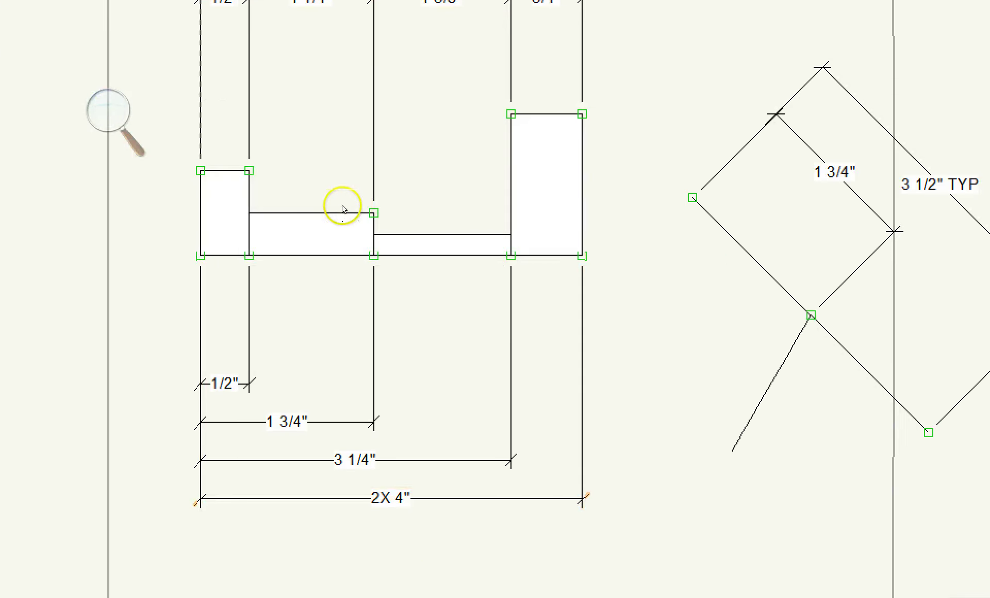
pyautogui.rightClick(433, 225)
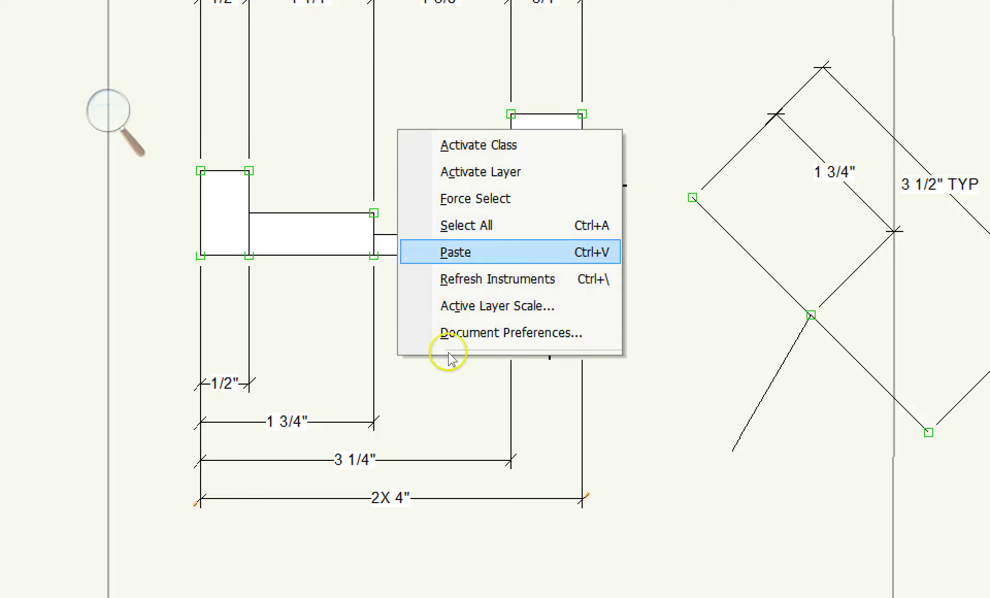
pyautogui.click(424, 453)
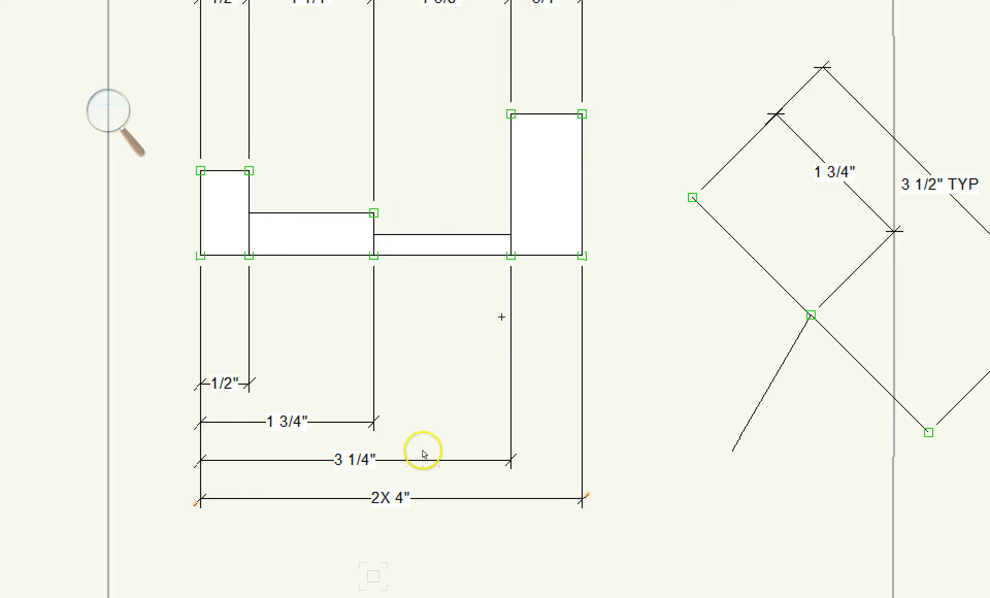
pyautogui.press('super+grave')
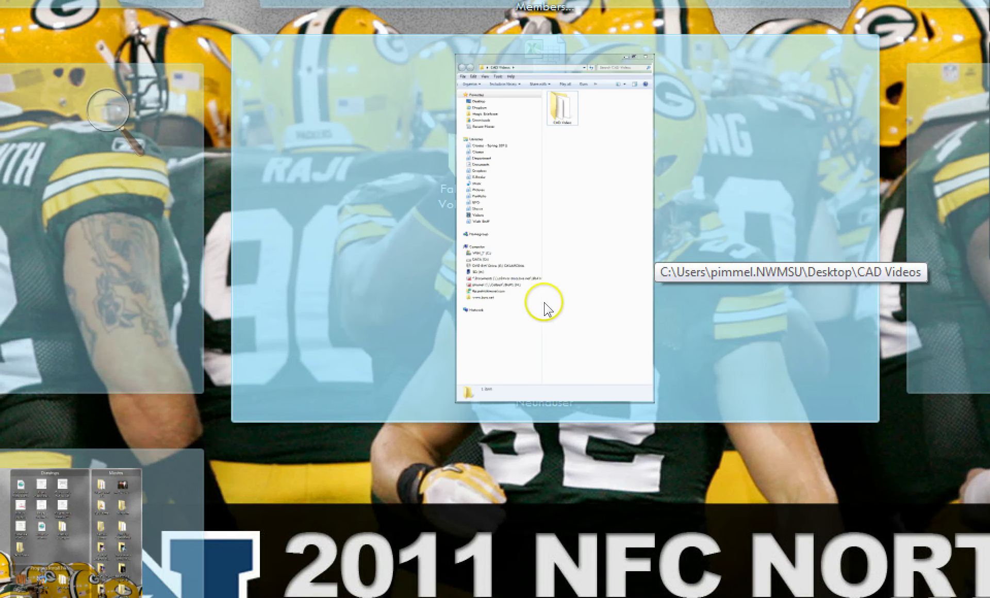
pyautogui.click(508, 397)
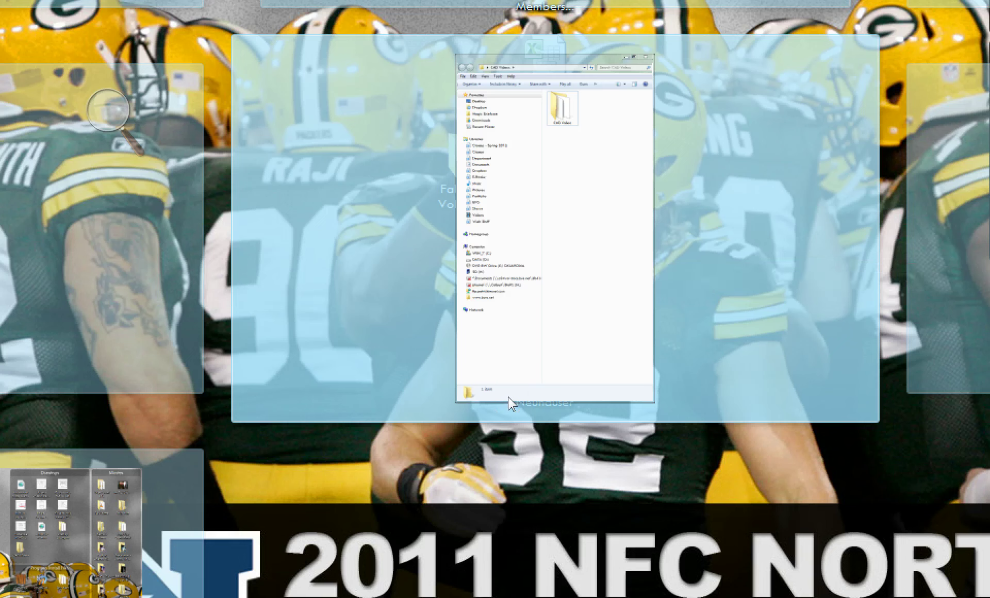